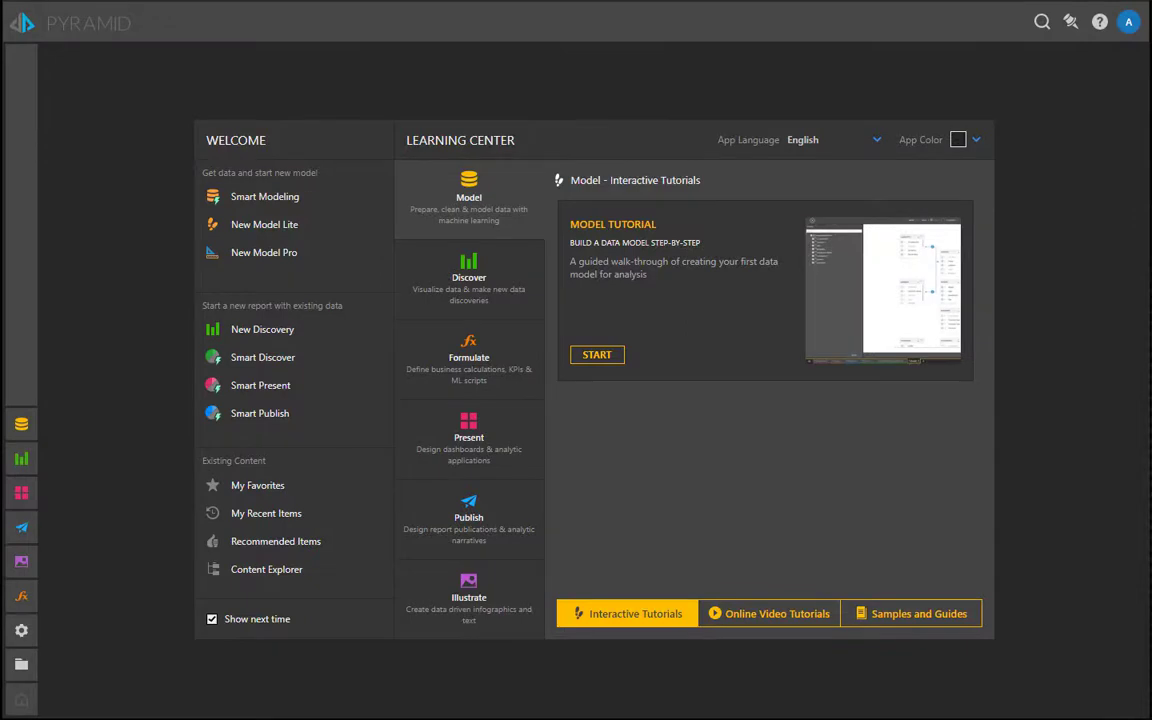
- Start a discovery on the Pyramid Finance Demo model showing Accounting Amount by Account
{"action": "left_click", "coordinate": [265, 330]}
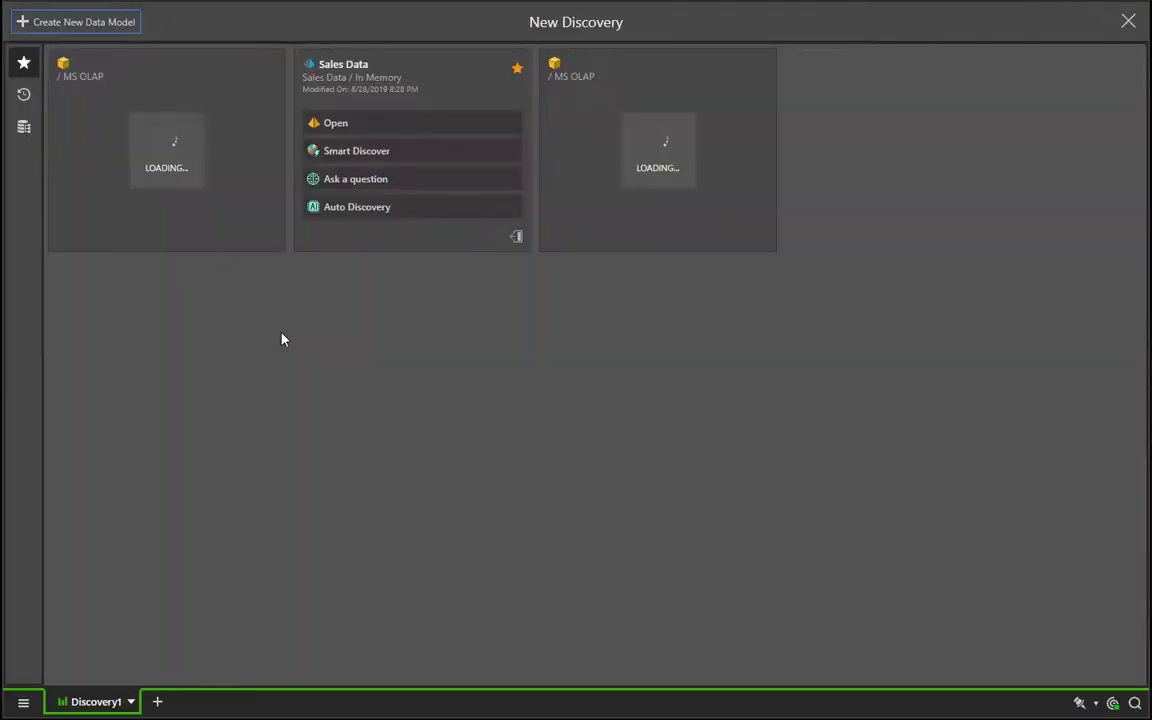
{"action": "left_click", "coordinate": [380, 150]}
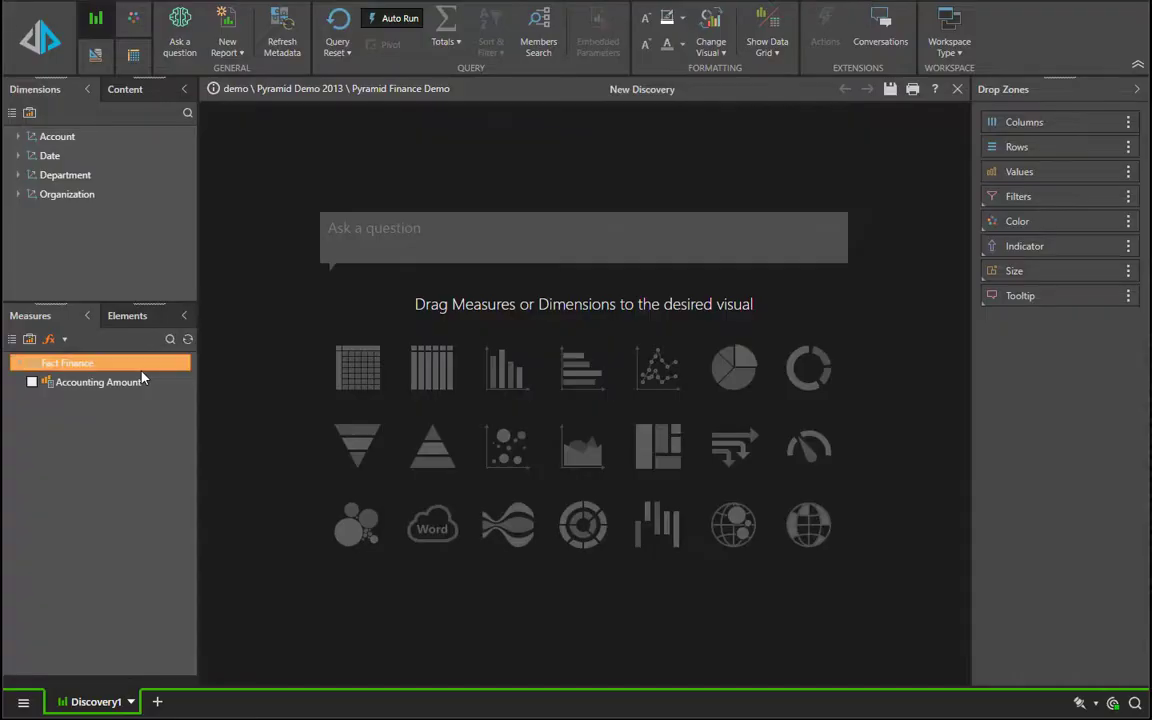
{"action": "left_click", "coordinate": [33, 381]}
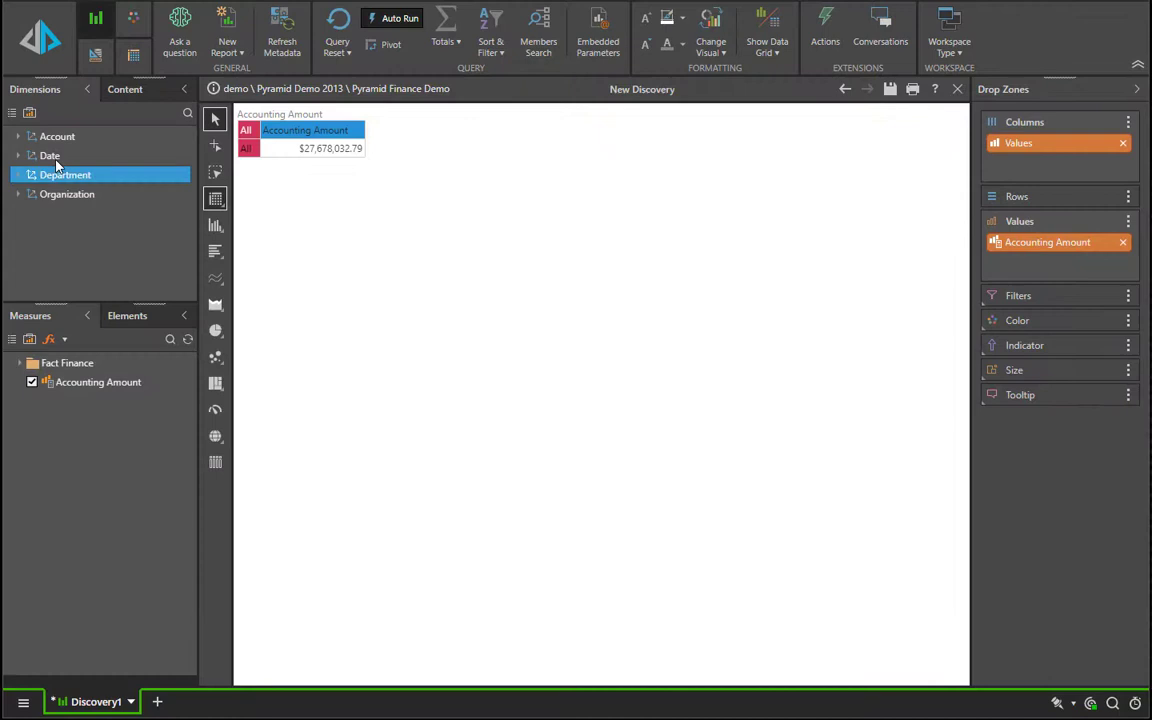
{"action": "left_click", "coordinate": [57, 136]}
{"action": "left_click_drag", "start_coordinate": [72, 175], "coordinate": [1020, 208]}
- Focus the Account rows on Net Income and all its descendants
{"action": "right_click", "coordinate": [287, 174]}
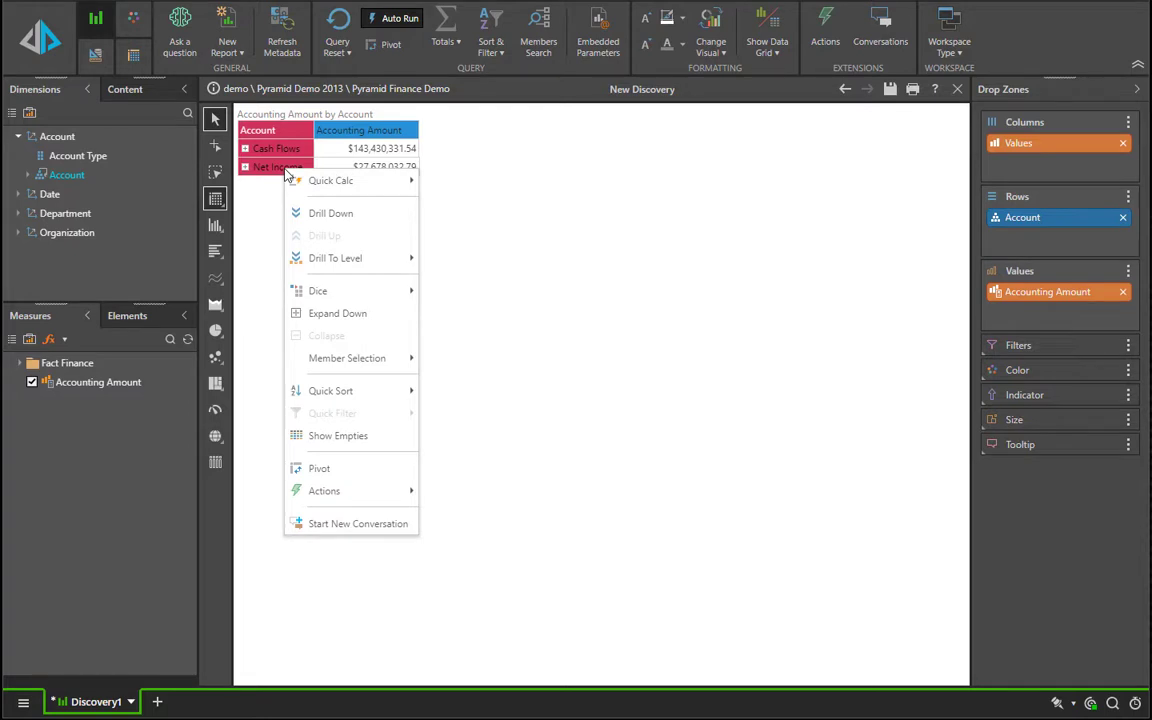
{"action": "mouse_move", "coordinate": [350, 362]}
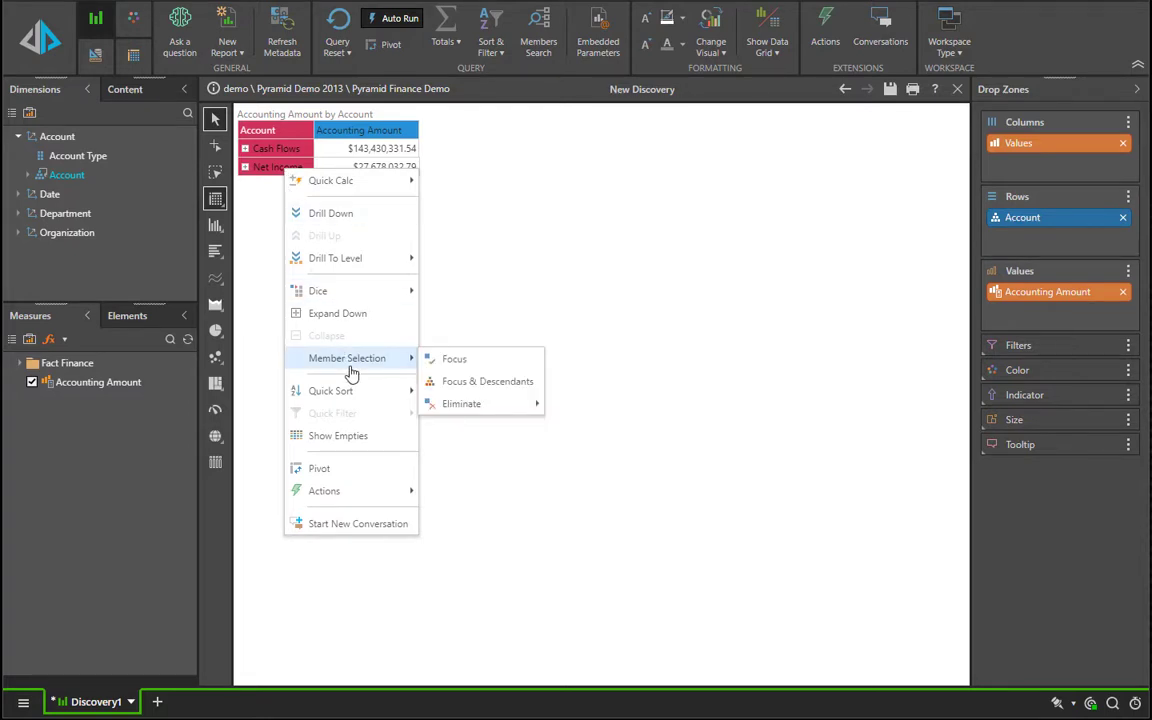
{"action": "left_click", "coordinate": [466, 381]}
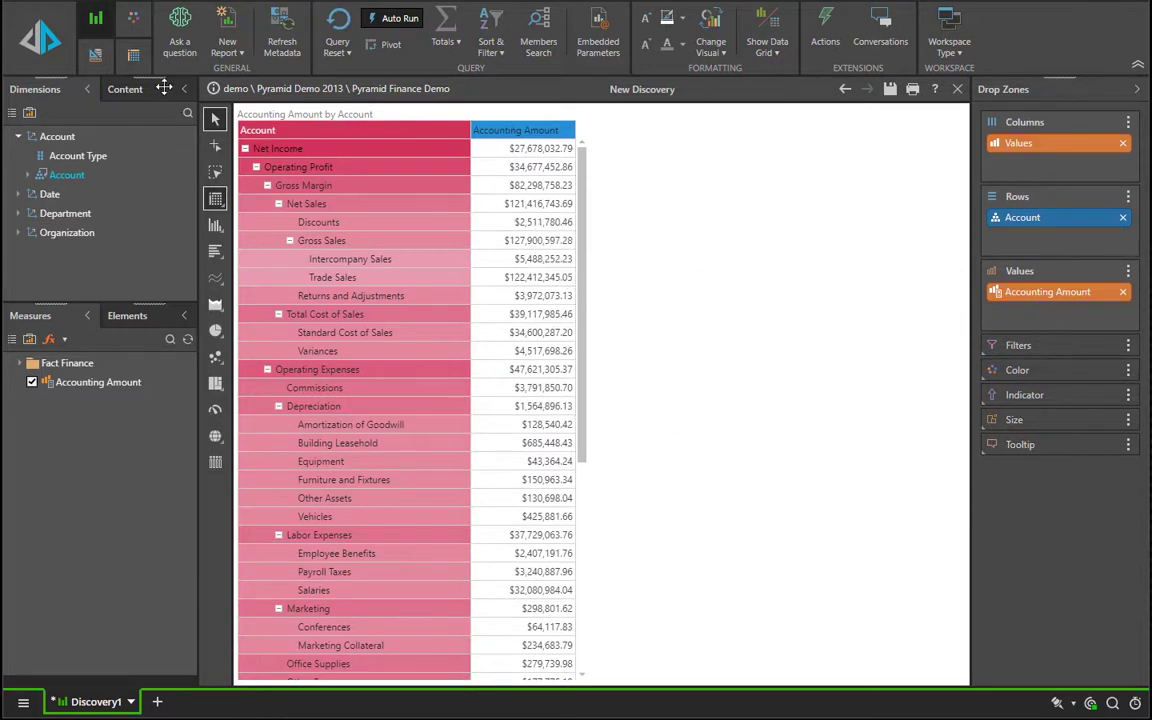
- Apply the Accounting grid design and set row element order to Inverted Hierarchy
{"action": "left_click", "coordinate": [135, 58]}
{"action": "left_click", "coordinate": [431, 45]}
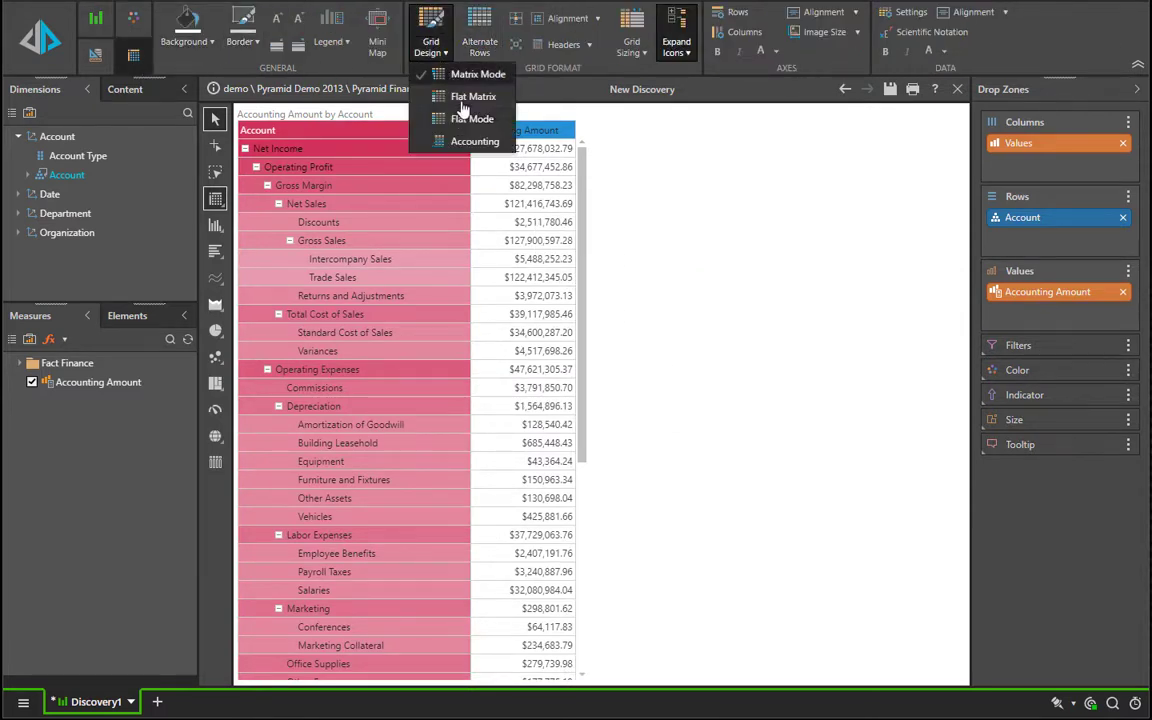
{"action": "left_click", "coordinate": [466, 142]}
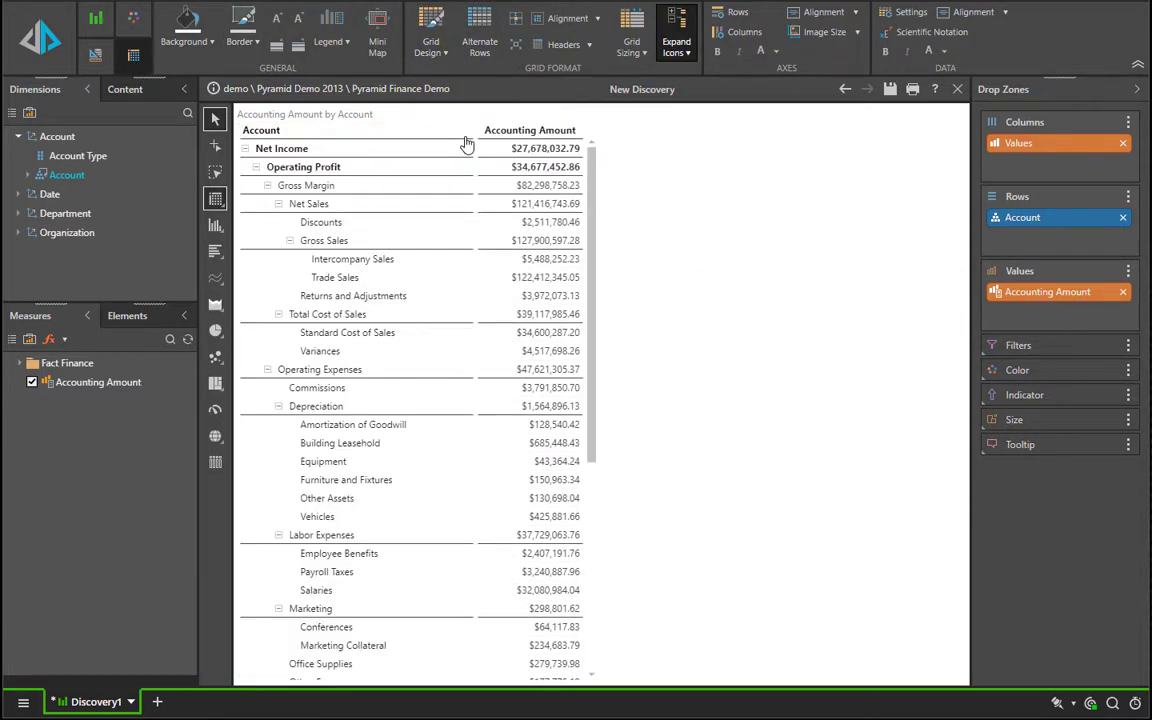
{"action": "left_click", "coordinate": [1128, 198]}
{"action": "mouse_move", "coordinate": [1075, 277]}
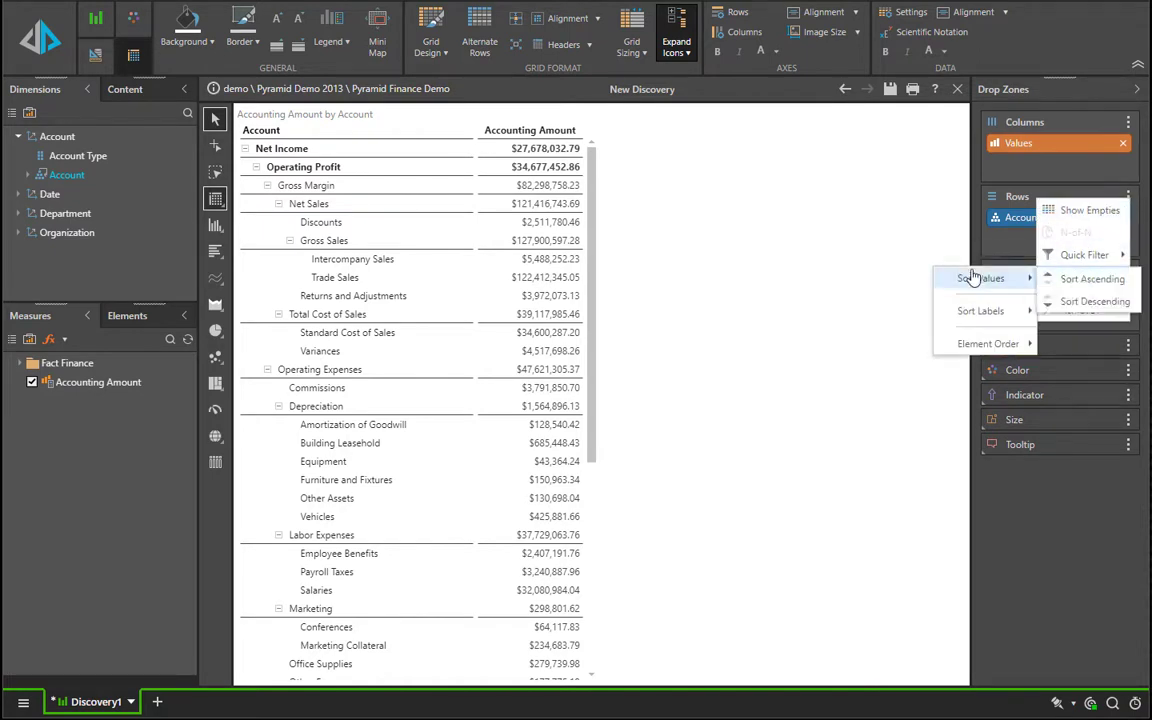
{"action": "mouse_move", "coordinate": [988, 344]}
{"action": "left_click", "coordinate": [865, 366]}
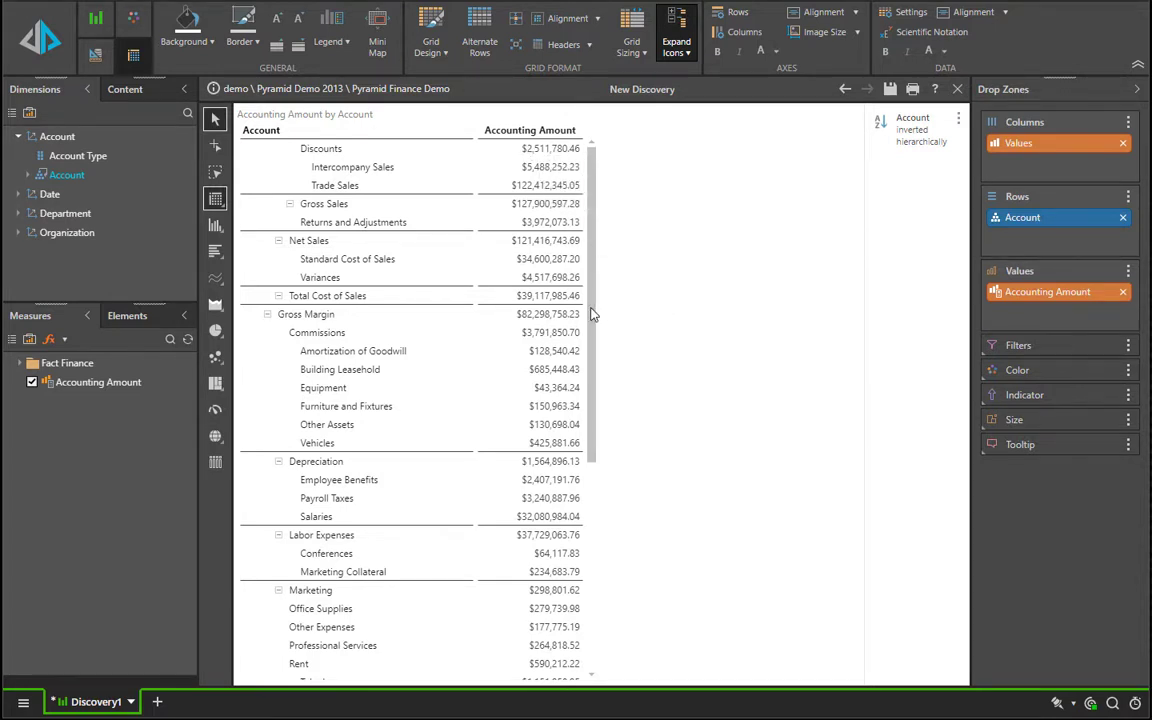
{"action": "left_click_drag", "start_coordinate": [590, 314], "coordinate": [595, 553]}
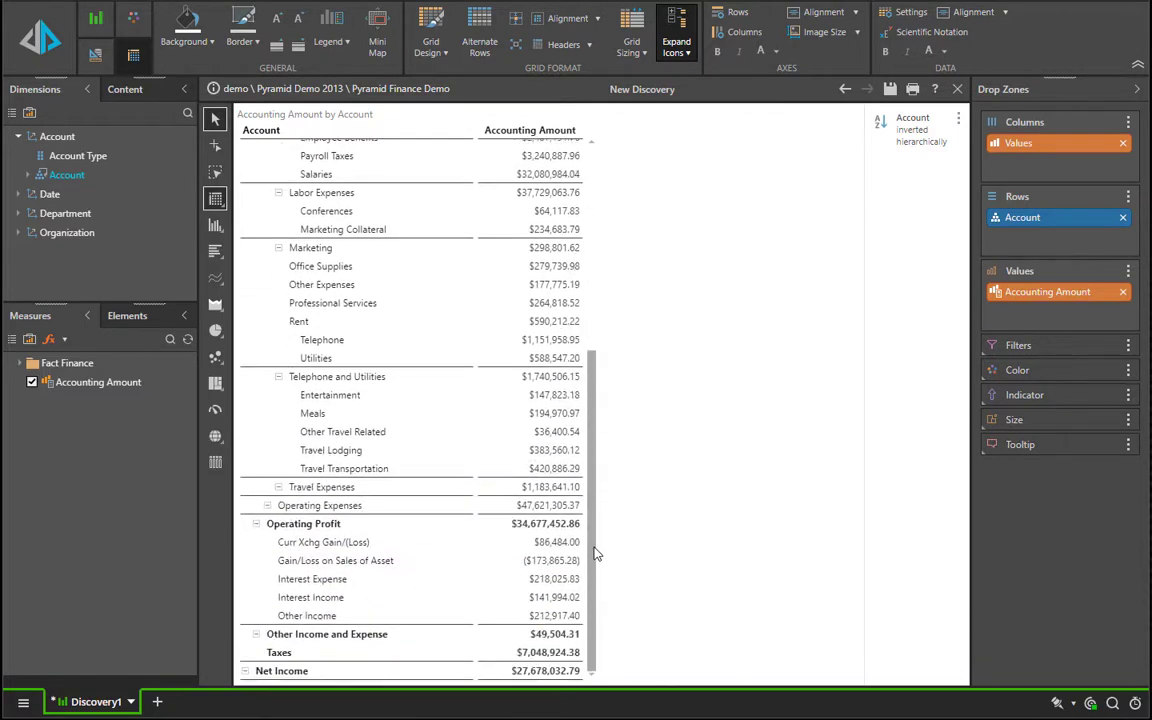
- Add the Quarter level of Date > Month Dates to the grid columns
{"action": "left_click", "coordinate": [17, 194]}
{"action": "left_click", "coordinate": [24, 232]}
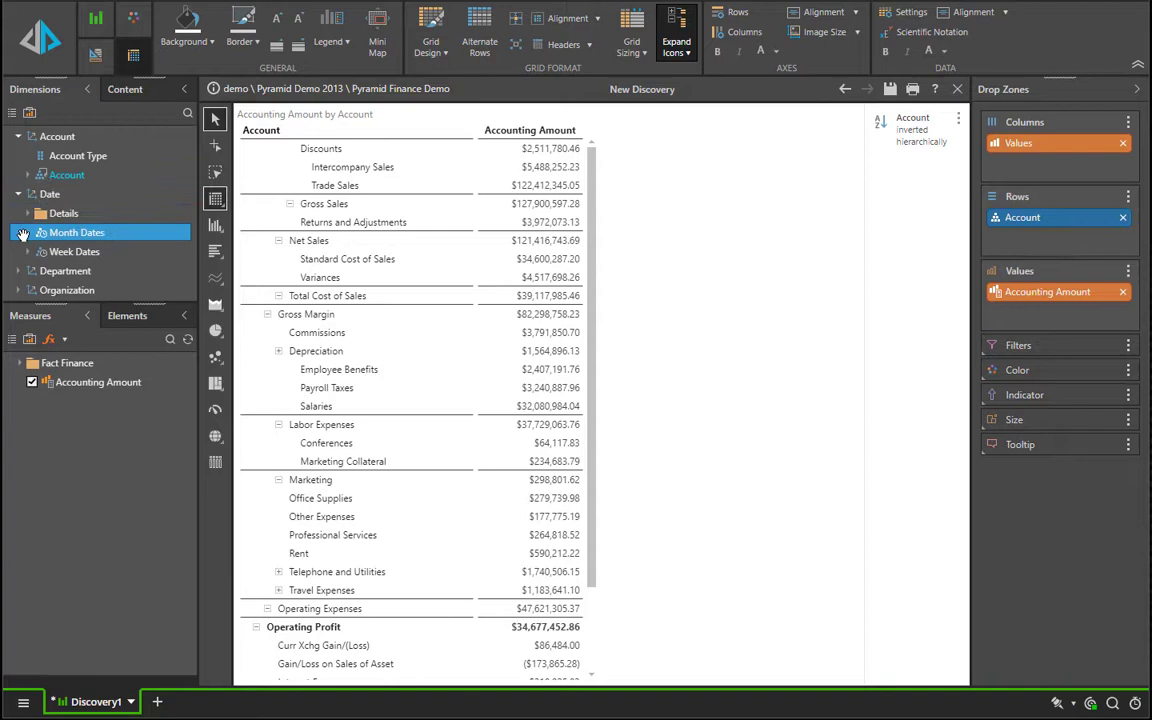
{"action": "left_click", "coordinate": [25, 232]}
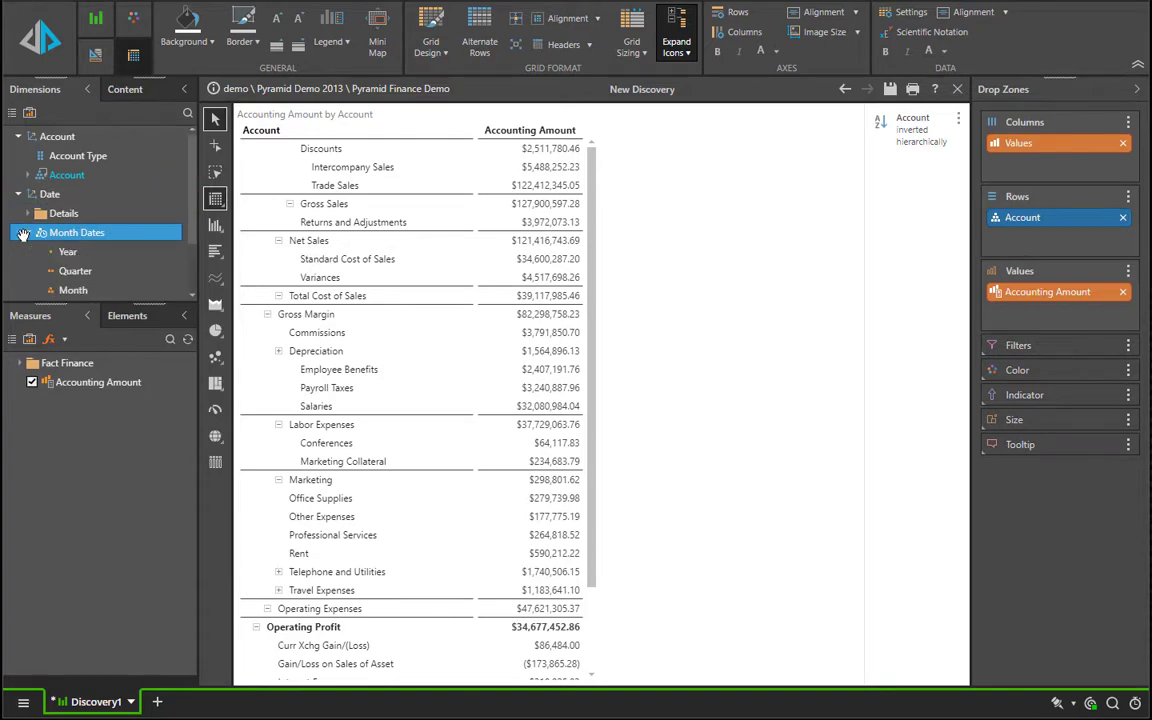
{"action": "left_click_drag", "start_coordinate": [67, 271], "coordinate": [1010, 168]}
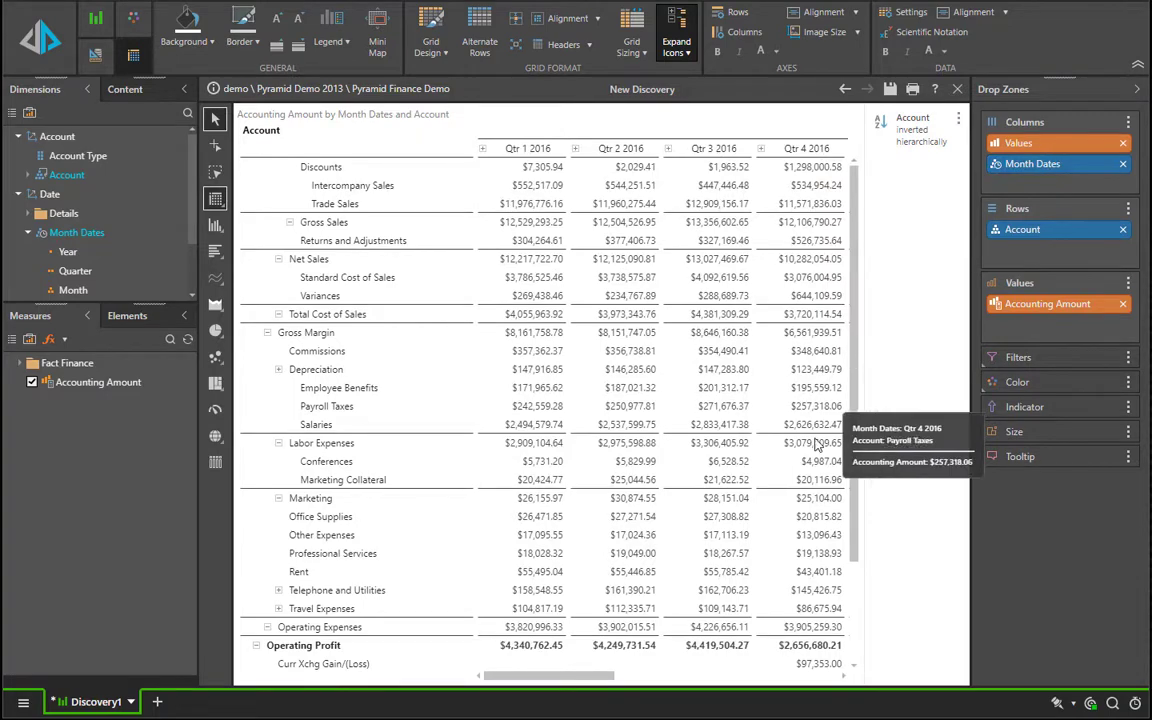
{"action": "mouse_move", "coordinate": [565, 685]}
{"action": "left_mouse_down"}
{"action": "mouse_move", "coordinate": [771, 677]}
{"action": "mouse_move", "coordinate": [808, 662]}
{"action": "mouse_move", "coordinate": [578, 664]}
{"action": "left_mouse_up"}
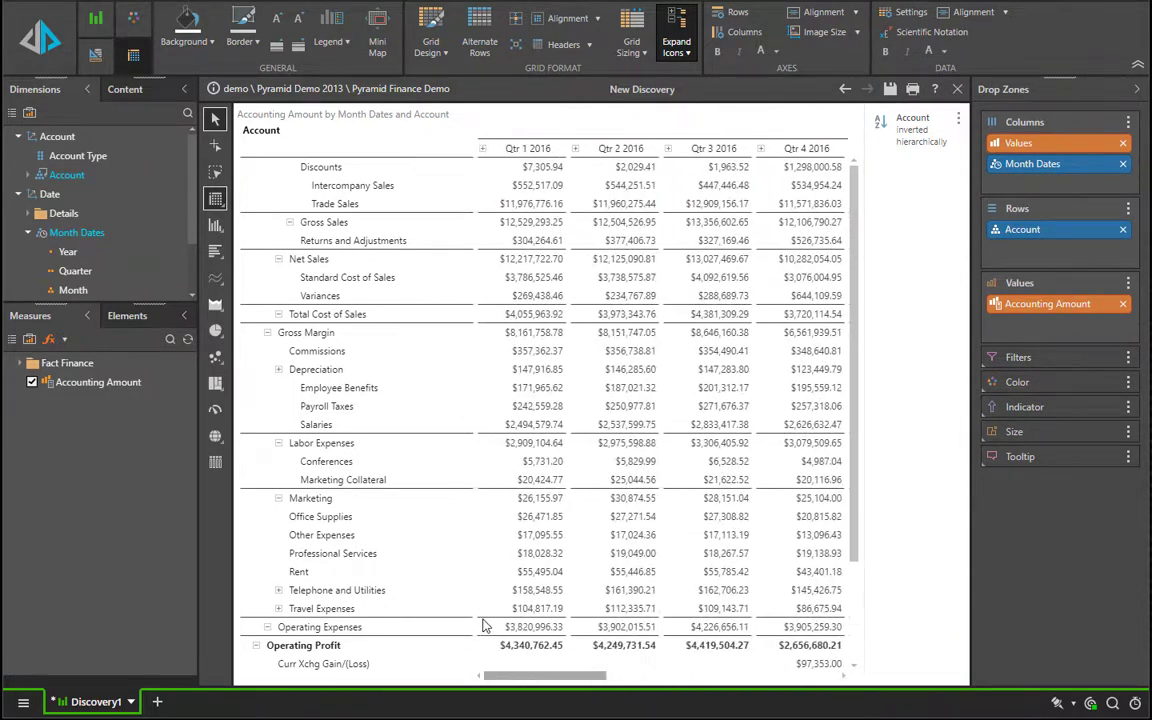
- Save the report as 'P+L' in the fins folder of My Content
{"action": "key", "text": "ctrl+s"}
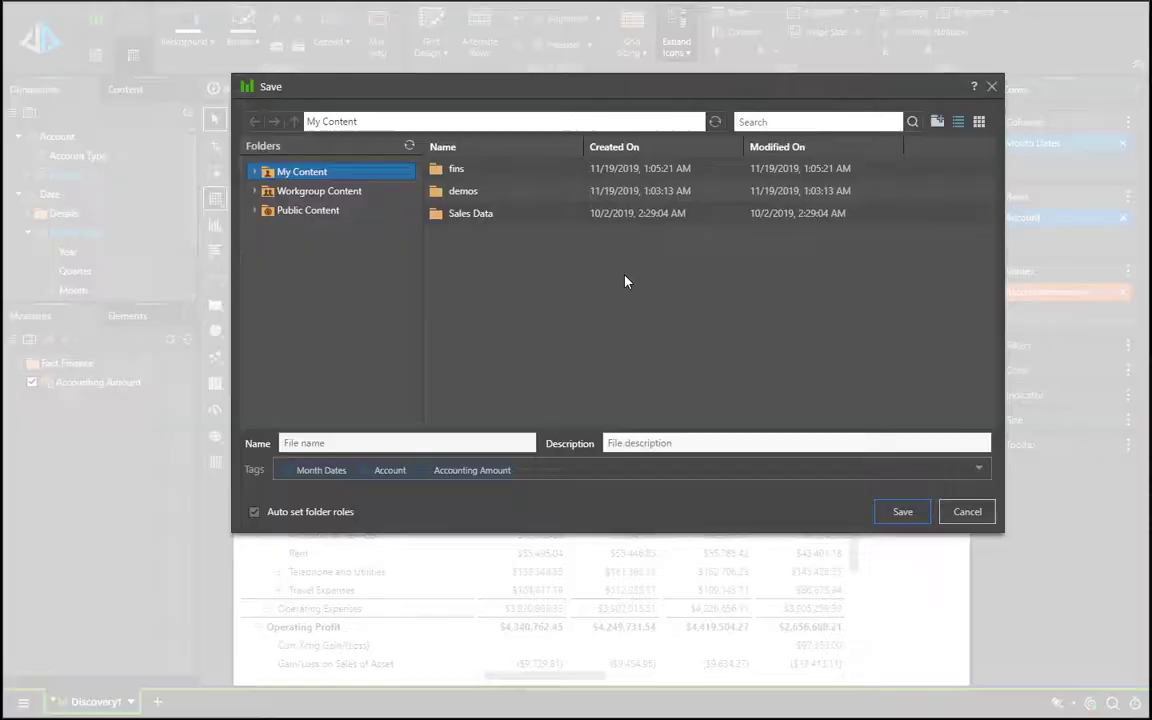
{"action": "double_click", "coordinate": [527, 172]}
{"action": "left_click", "coordinate": [356, 443]}
{"action": "type", "text": "P+L"}
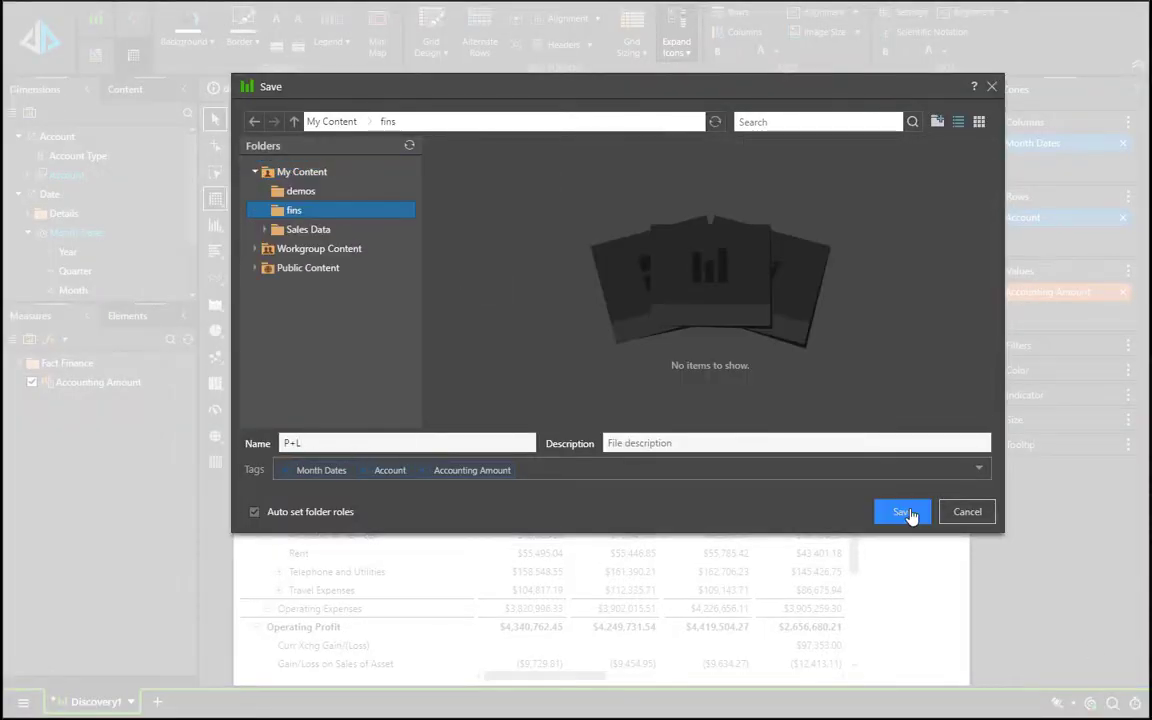
{"action": "left_click", "coordinate": [903, 512]}
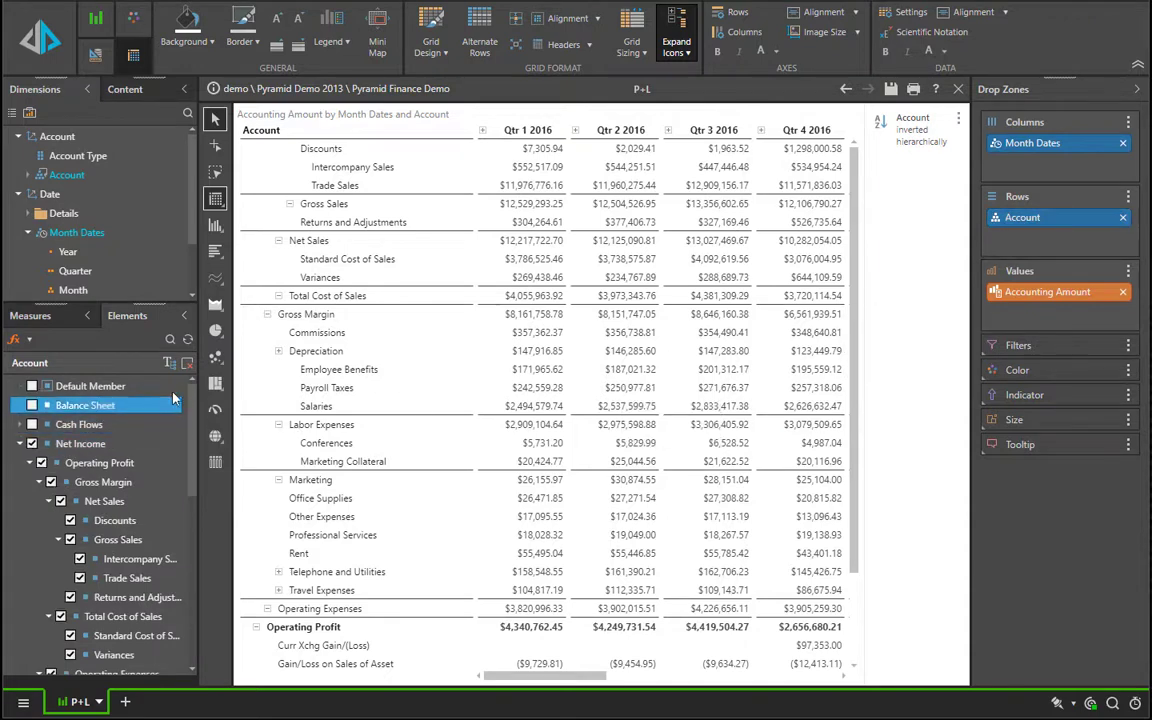
- Collapse Net Income and show Cash Flows with all its descendants
{"action": "left_click", "coordinate": [20, 443]}
{"action": "right_click", "coordinate": [66, 424]}
{"action": "mouse_move", "coordinate": [87, 430]}
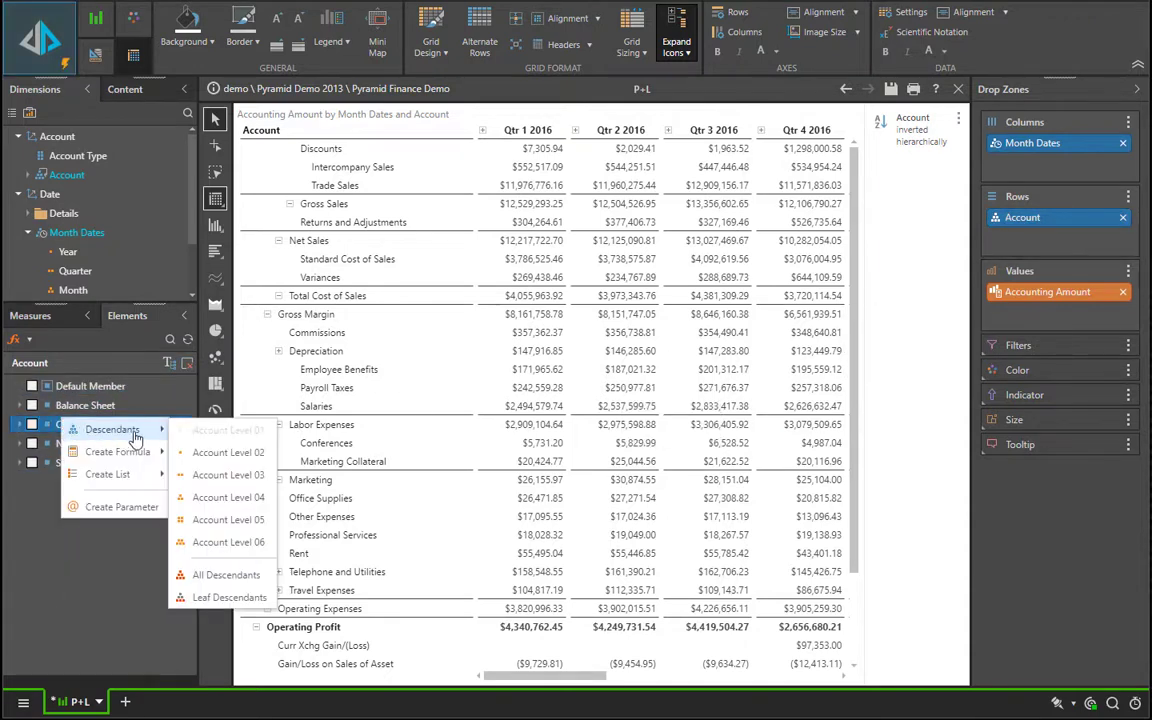
{"action": "left_click", "coordinate": [182, 575]}
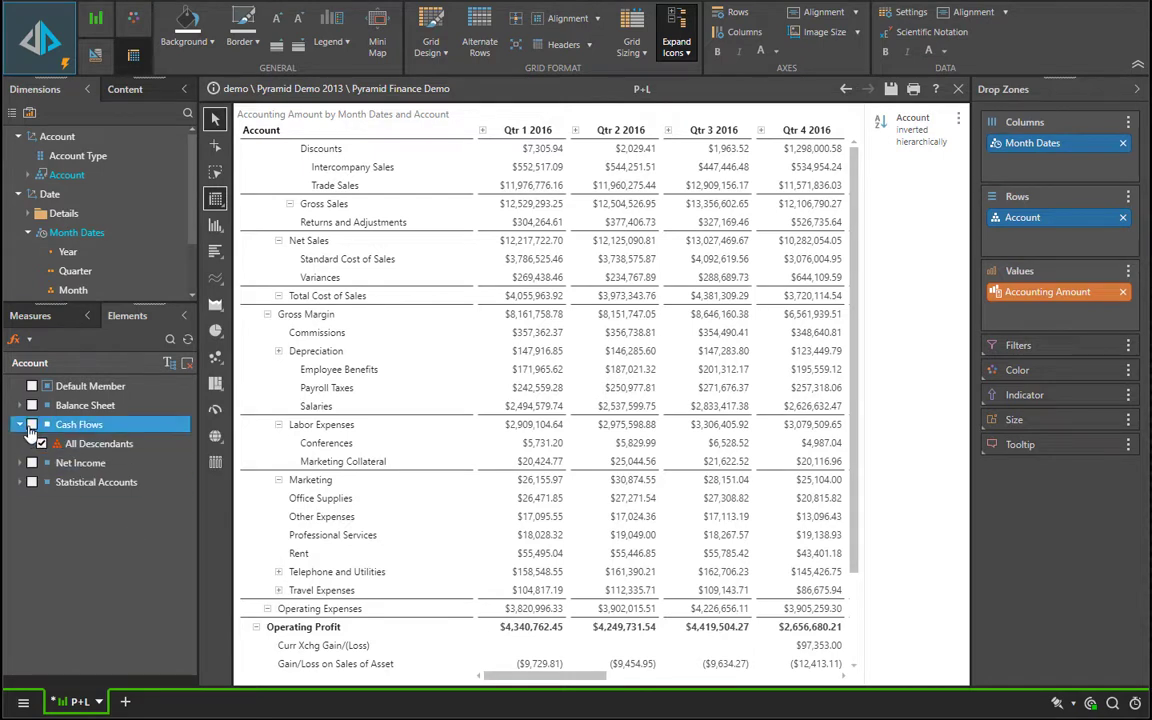
{"action": "left_click", "coordinate": [31, 424]}
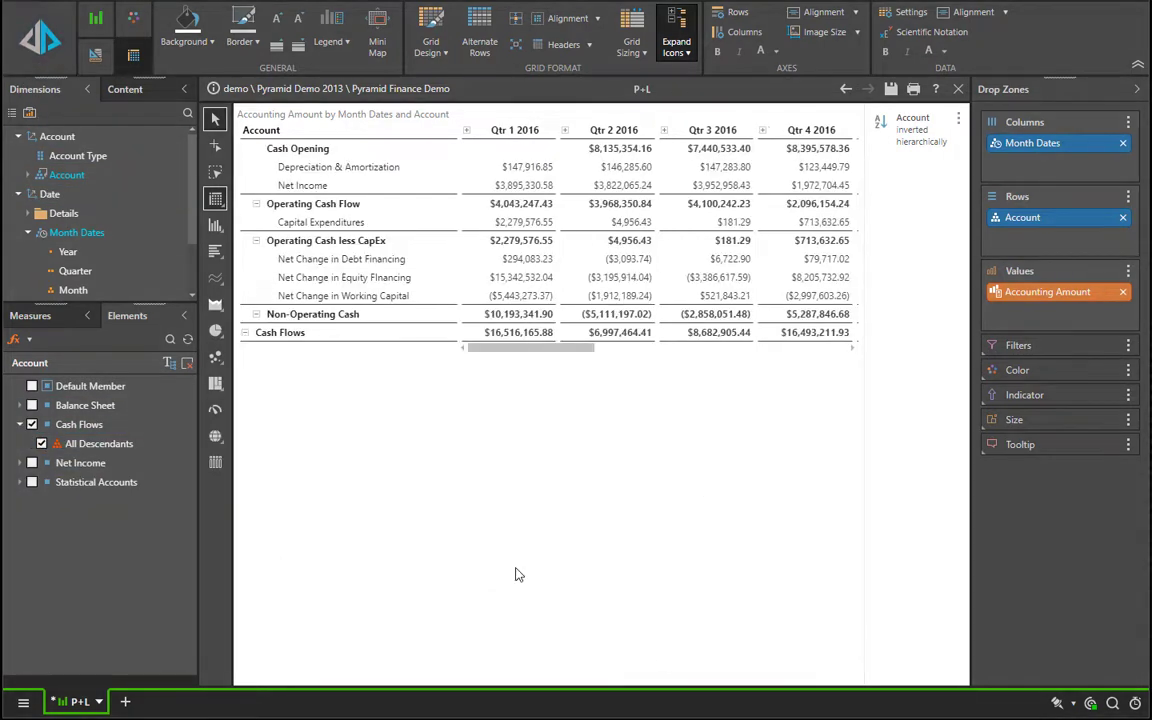
- Save the report as a separate copy named 'CF'
{"action": "right_click", "coordinate": [96, 702]}
{"action": "mouse_move", "coordinate": [180, 498]}
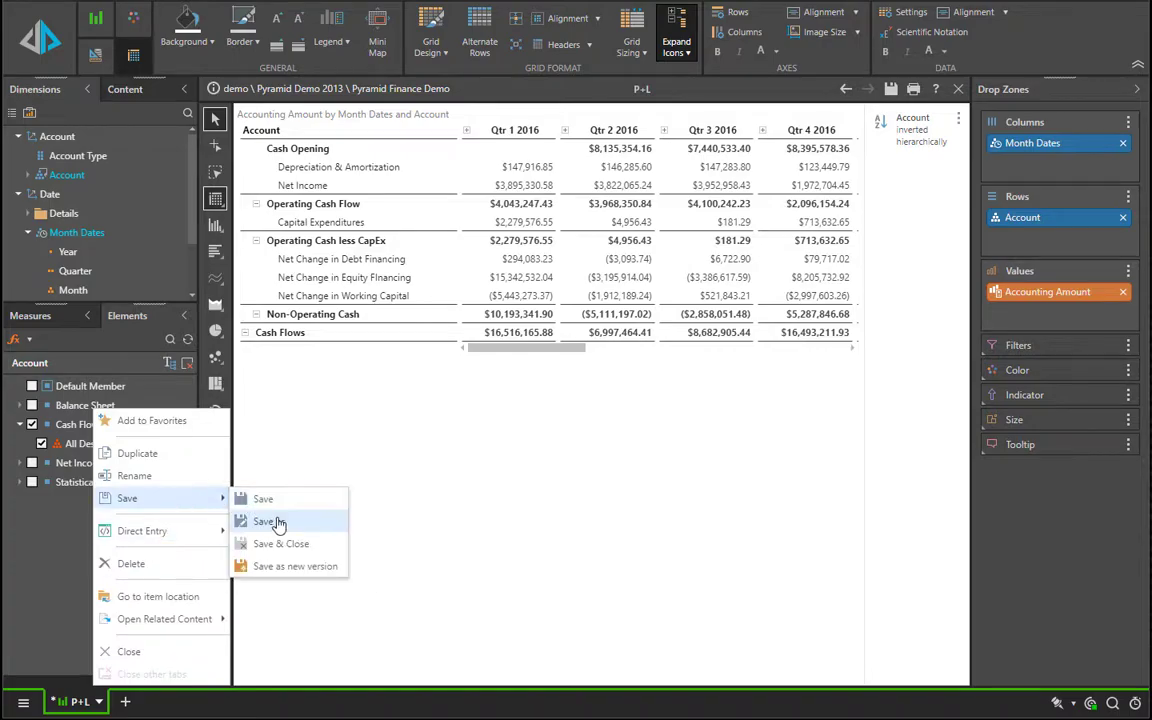
{"action": "left_click", "coordinate": [279, 523]}
{"action": "type", "text": "CF"}
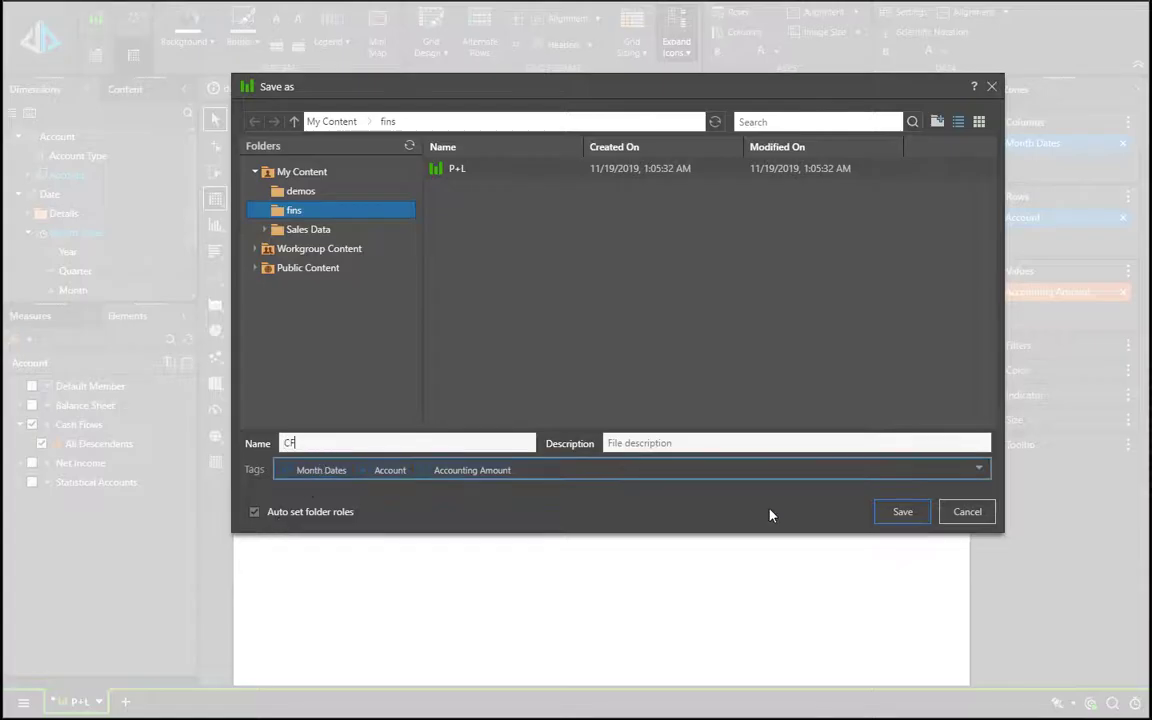
{"action": "left_click", "coordinate": [905, 514]}
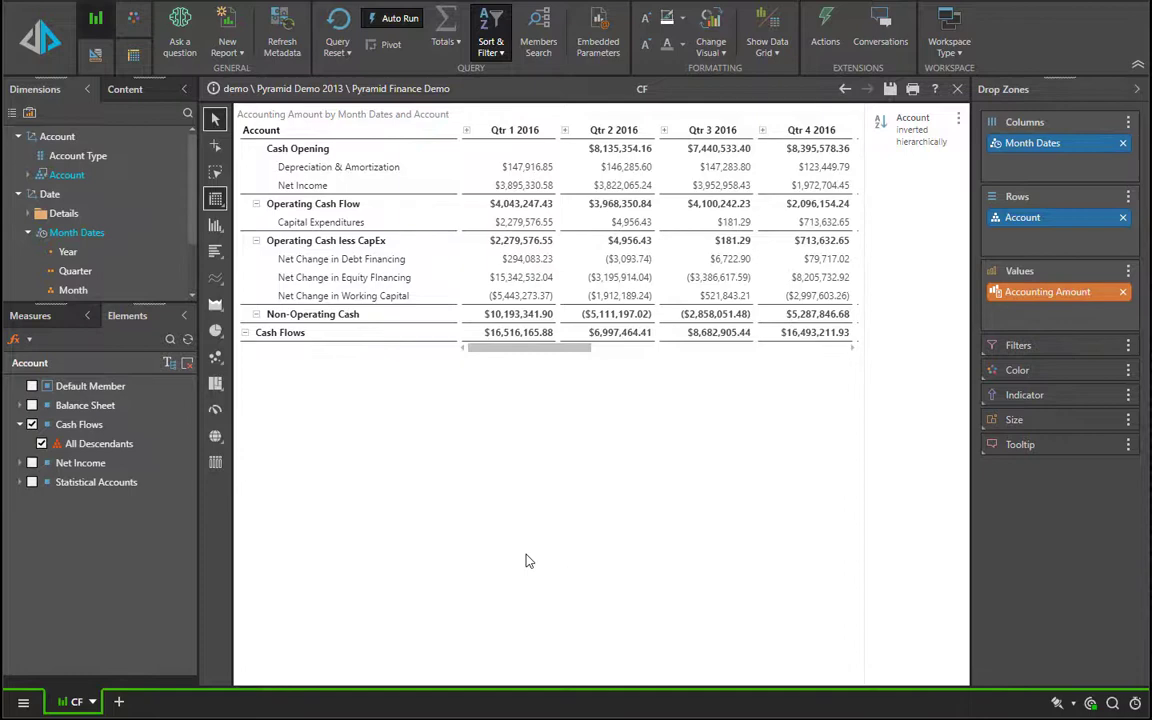
- Show the Balance Sheet accounts, save a copy named 'BS', and open the new-content choices
{"action": "left_click", "coordinate": [31, 405]}
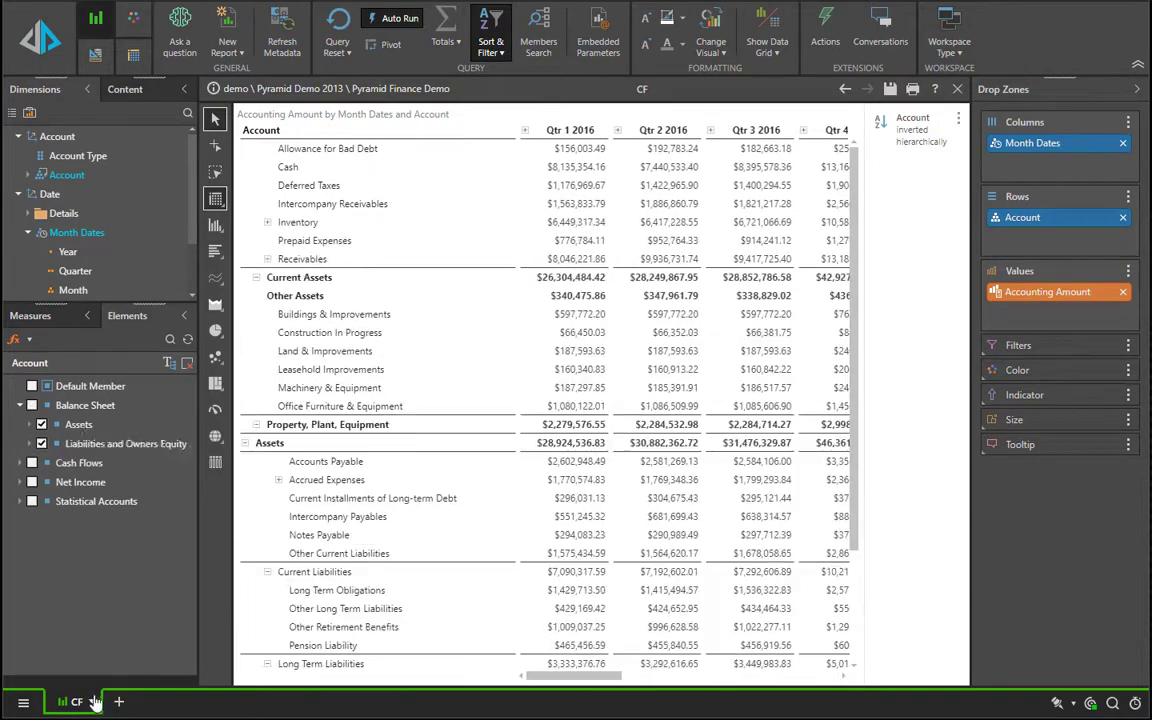
{"action": "right_click", "coordinate": [93, 703]}
{"action": "mouse_move", "coordinate": [160, 440]}
{"action": "left_click", "coordinate": [255, 455]}
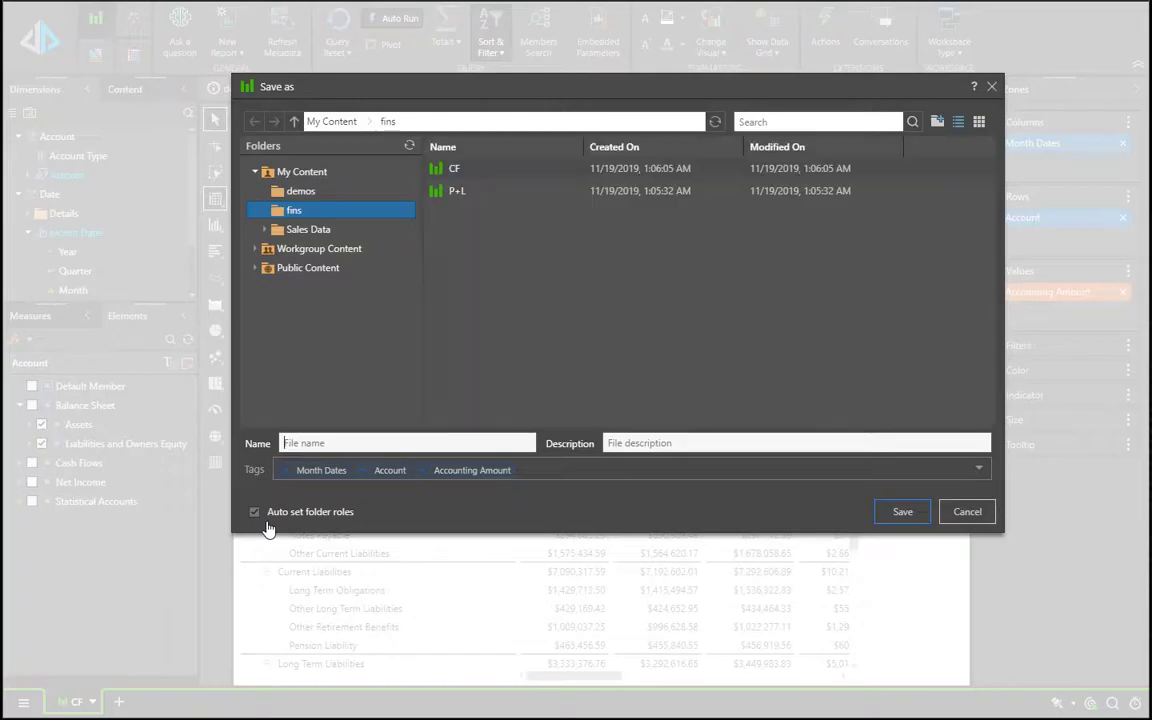
{"action": "type", "text": "BS"}
{"action": "key", "text": "Return"}
{"action": "left_click", "coordinate": [118, 702]}
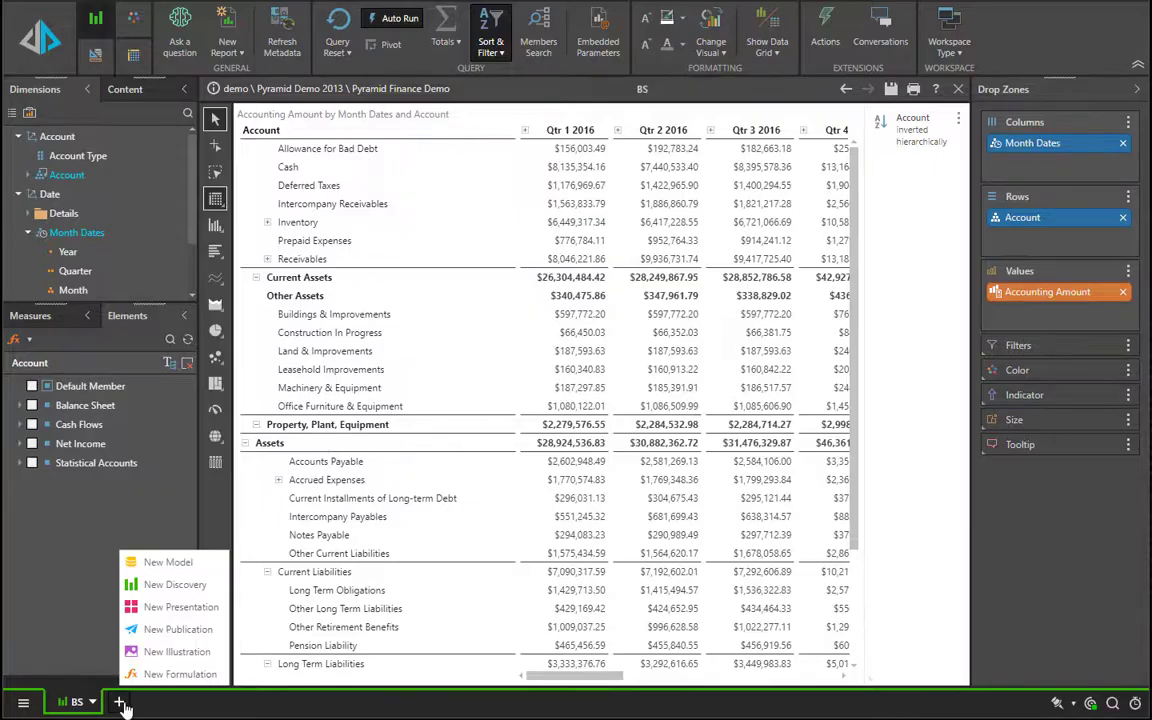
- Create a portrait A4 publication with Pyramid 2018 theme and place P+L on page 1
{"action": "left_click", "coordinate": [187, 630]}
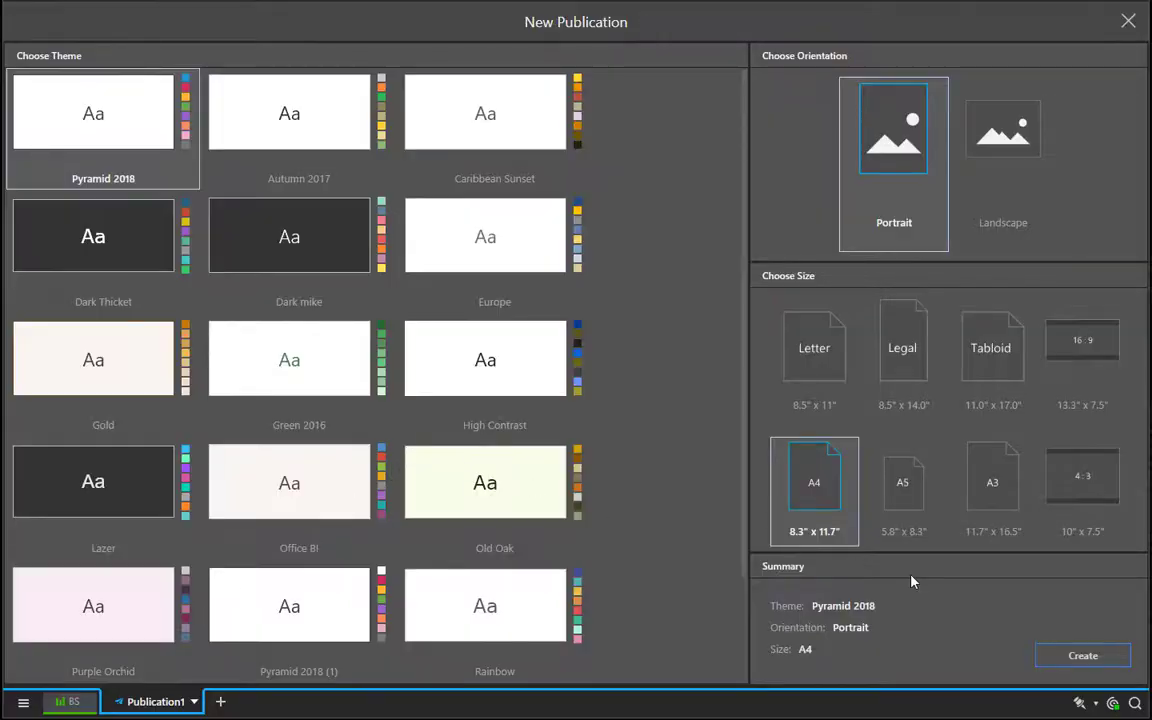
{"action": "left_click", "coordinate": [1084, 657]}
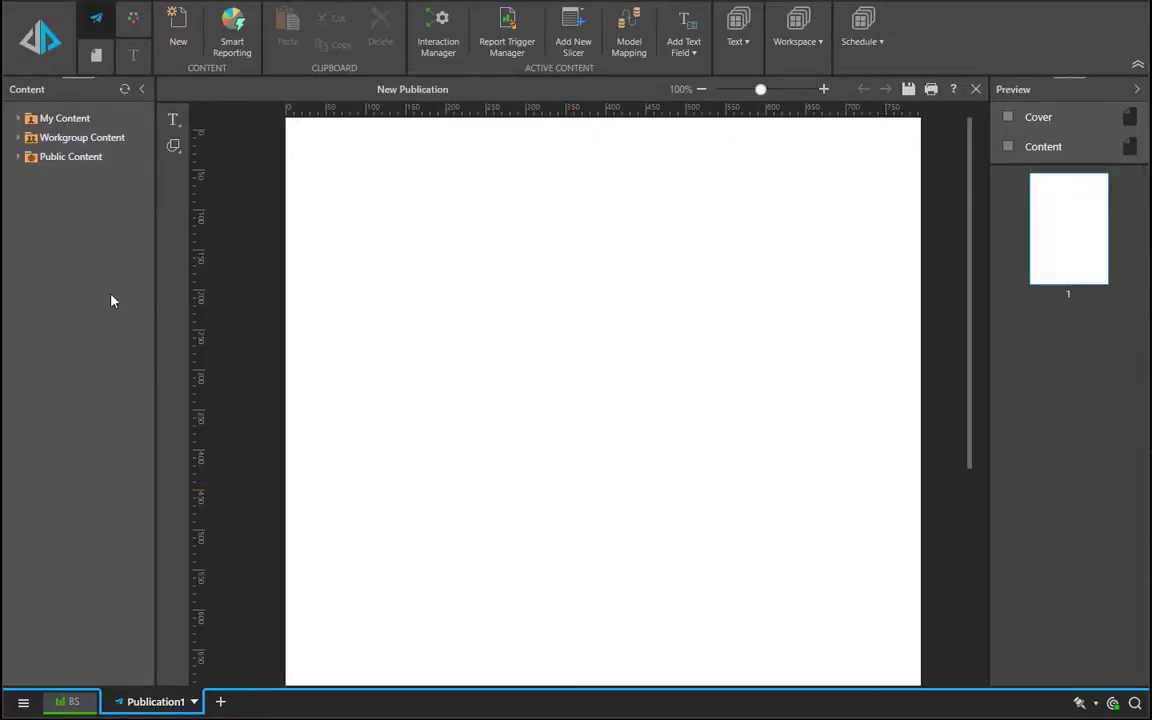
{"action": "double_click", "coordinate": [62, 118]}
{"action": "double_click", "coordinate": [58, 156]}
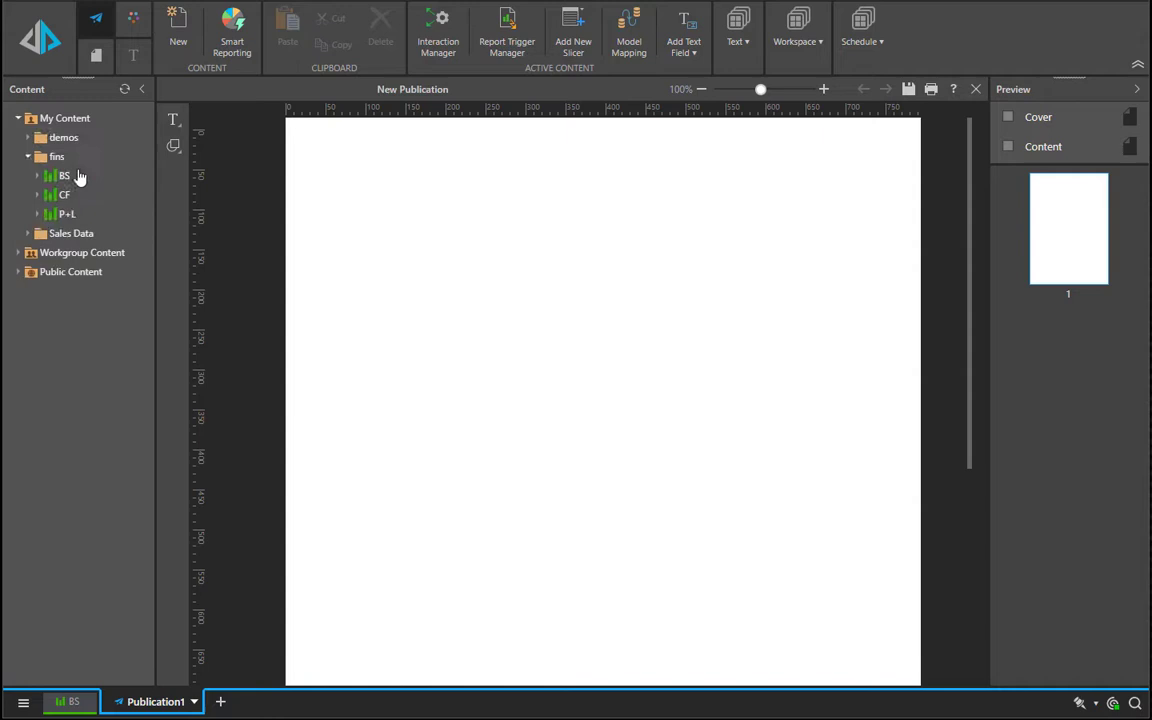
{"action": "left_click", "coordinate": [76, 214]}
{"action": "mouse_move", "coordinate": [78, 218]}
{"action": "left_mouse_down"}
{"action": "mouse_move", "coordinate": [165, 291]}
{"action": "mouse_move", "coordinate": [378, 278]}
{"action": "mouse_move", "coordinate": [643, 399]}
{"action": "mouse_move", "coordinate": [636, 391]}
{"action": "mouse_move", "coordinate": [594, 409]}
{"action": "mouse_move", "coordinate": [586, 302]}
{"action": "left_mouse_up"}
- Enlarge the P+L frame so every account down to Net Income shows
{"action": "left_click_drag", "start_coordinate": [797, 501], "coordinate": [893, 661]}
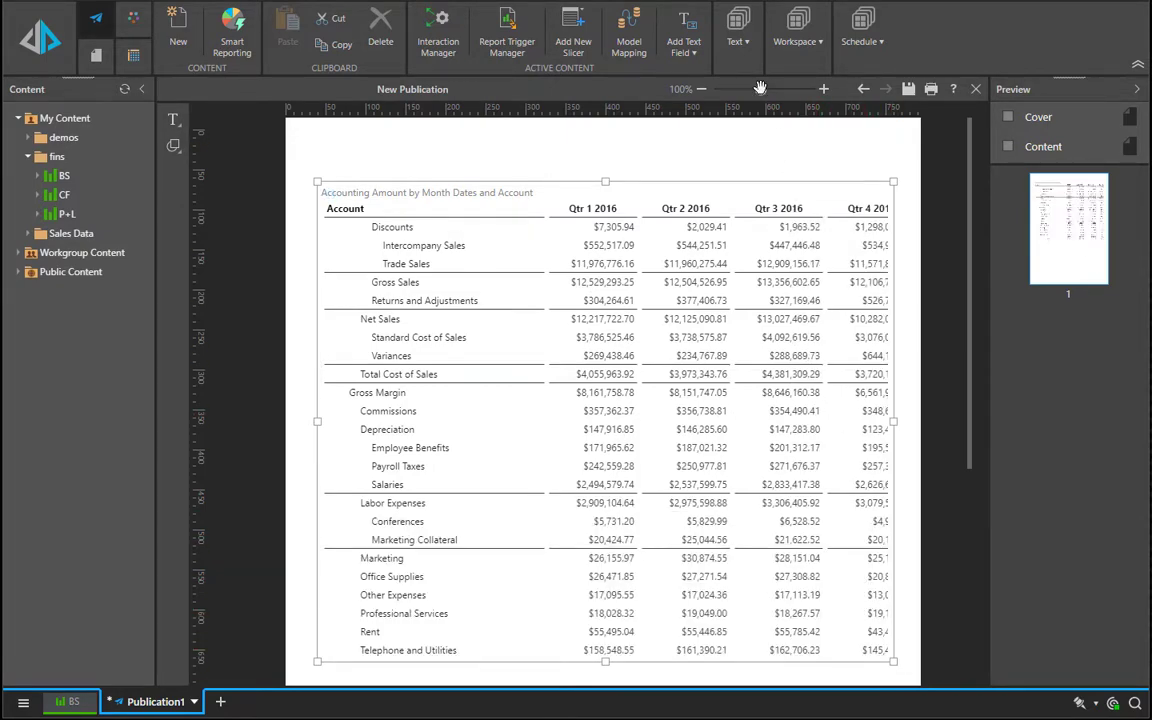
{"action": "left_click_drag", "start_coordinate": [762, 90], "coordinate": [740, 90]}
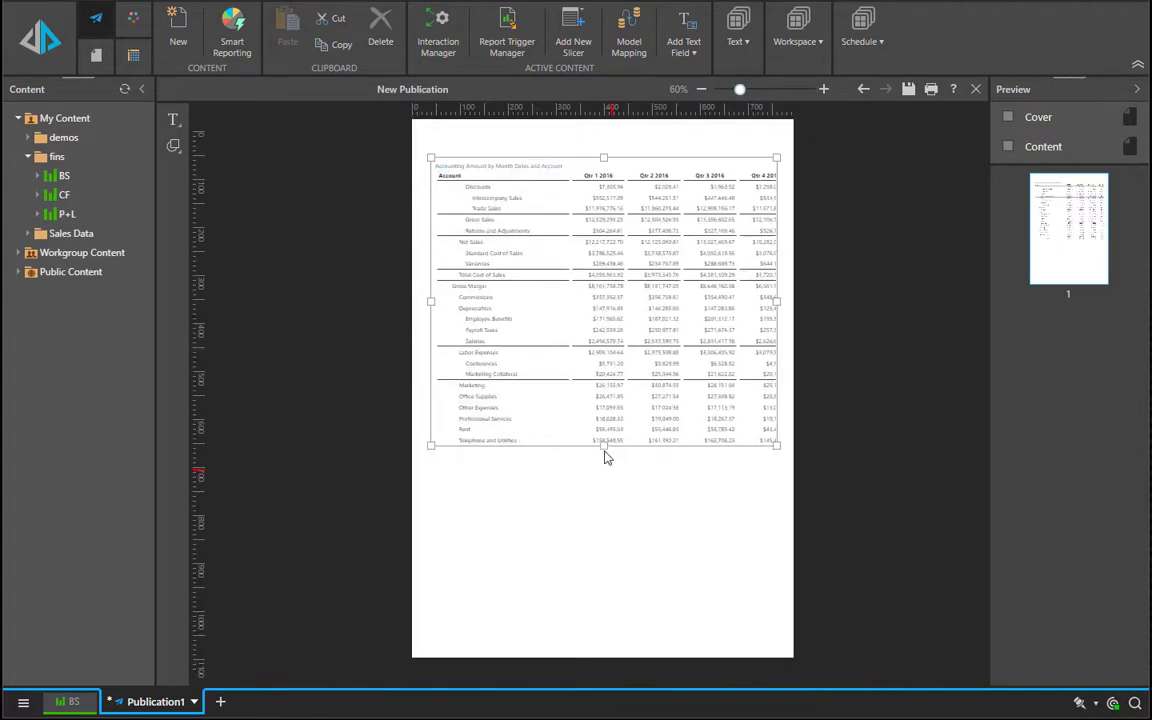
{"action": "left_click_drag", "start_coordinate": [602, 444], "coordinate": [614, 565]}
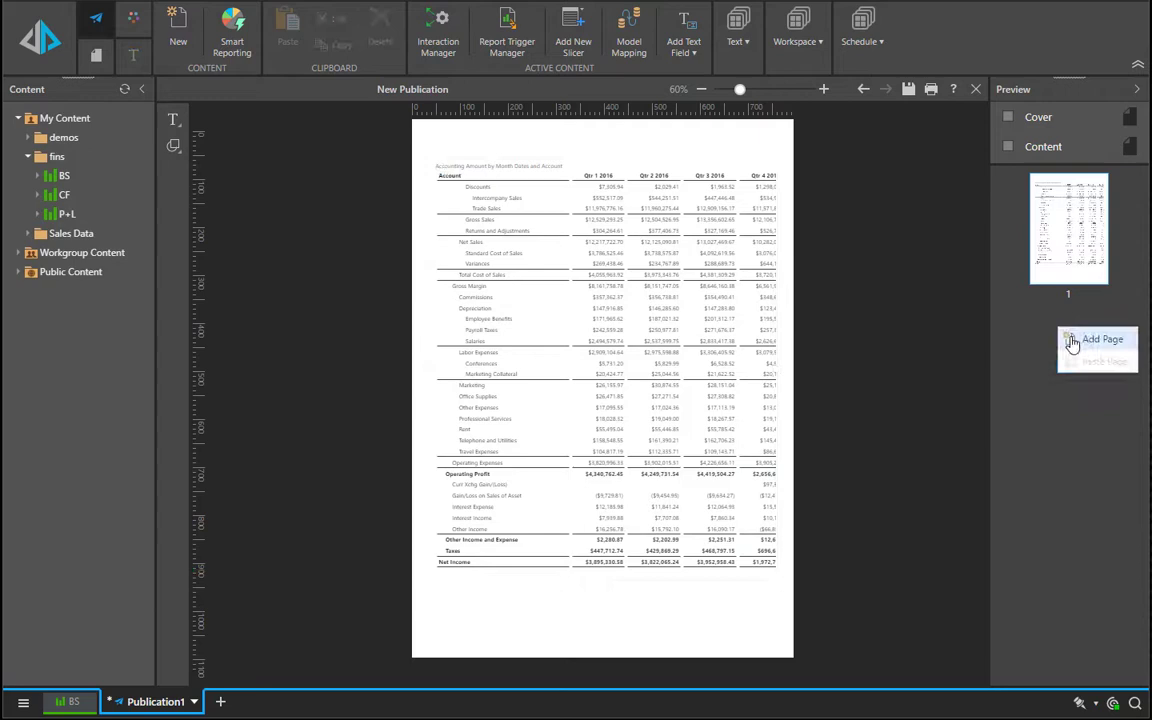
- Add page 2 and place the CF report near its top, resized
{"action": "left_click", "coordinate": [1073, 340]}
{"action": "left_click_drag", "start_coordinate": [64, 194], "coordinate": [597, 298]}
{"action": "left_click_drag", "start_coordinate": [663, 347], "coordinate": [596, 234]}
{"action": "left_click_drag", "start_coordinate": [723, 366], "coordinate": [789, 411]}
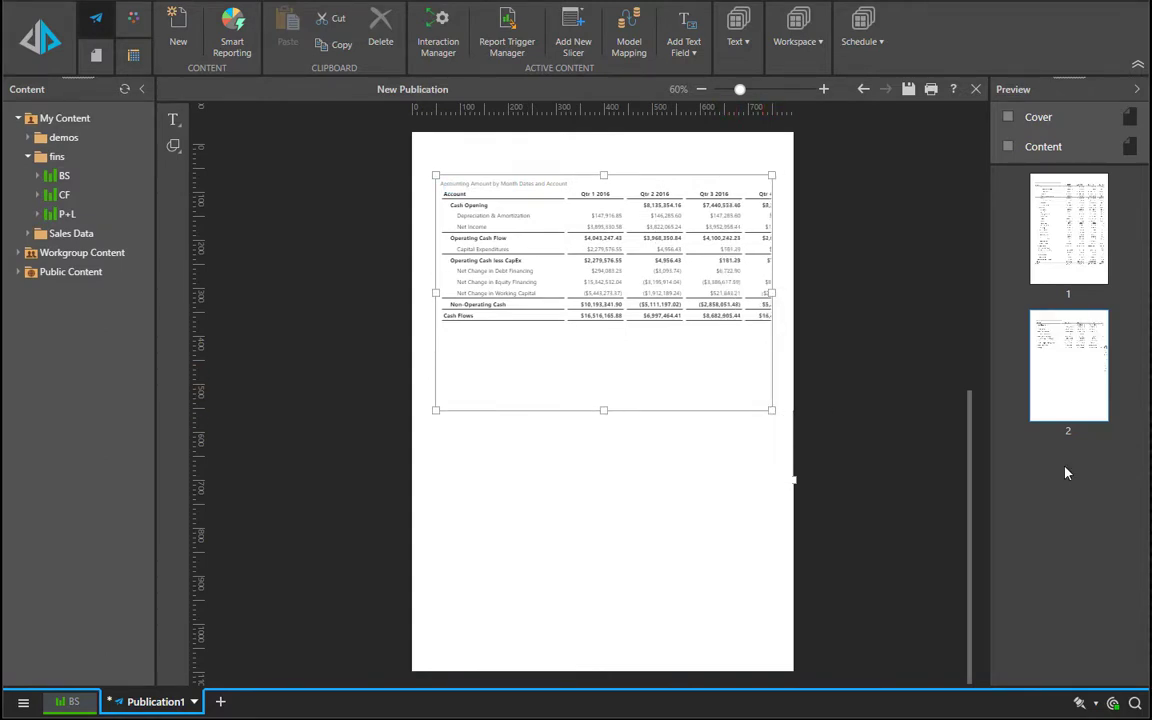
- Add page 3 holding the BS report enlarged to full height
{"action": "left_click", "coordinate": [1070, 478]}
{"action": "left_click_drag", "start_coordinate": [64, 175], "coordinate": [504, 205]}
{"action": "left_click_drag", "start_coordinate": [665, 345], "coordinate": [772, 596]}
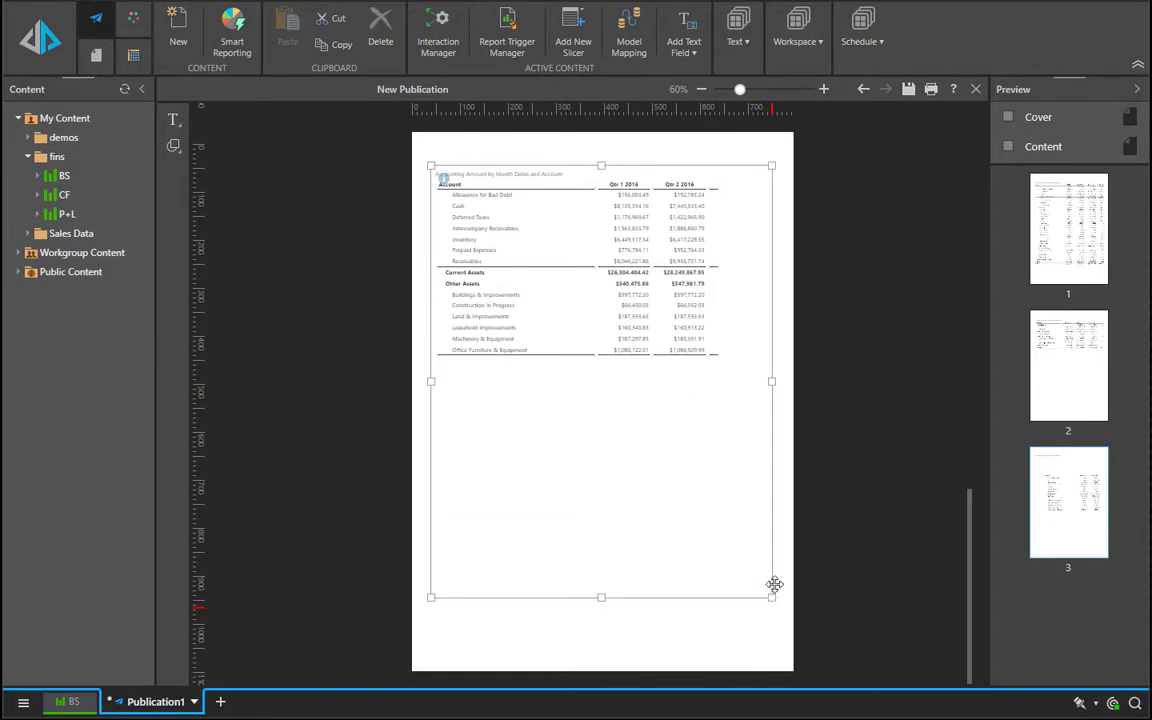
- Create a Year - Date slicer from the Pyramid Finance Demo model's Date hierarchy
{"action": "left_click", "coordinate": [447, 38]}
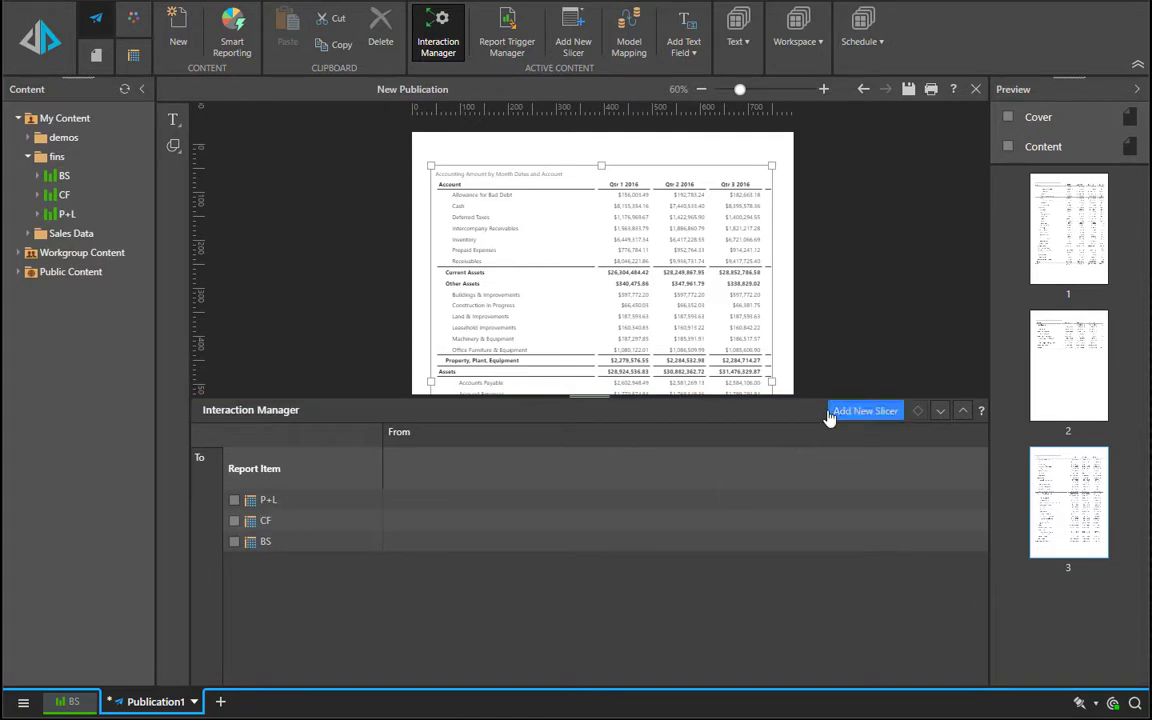
{"action": "left_click", "coordinate": [828, 416]}
{"action": "double_click", "coordinate": [337, 543]}
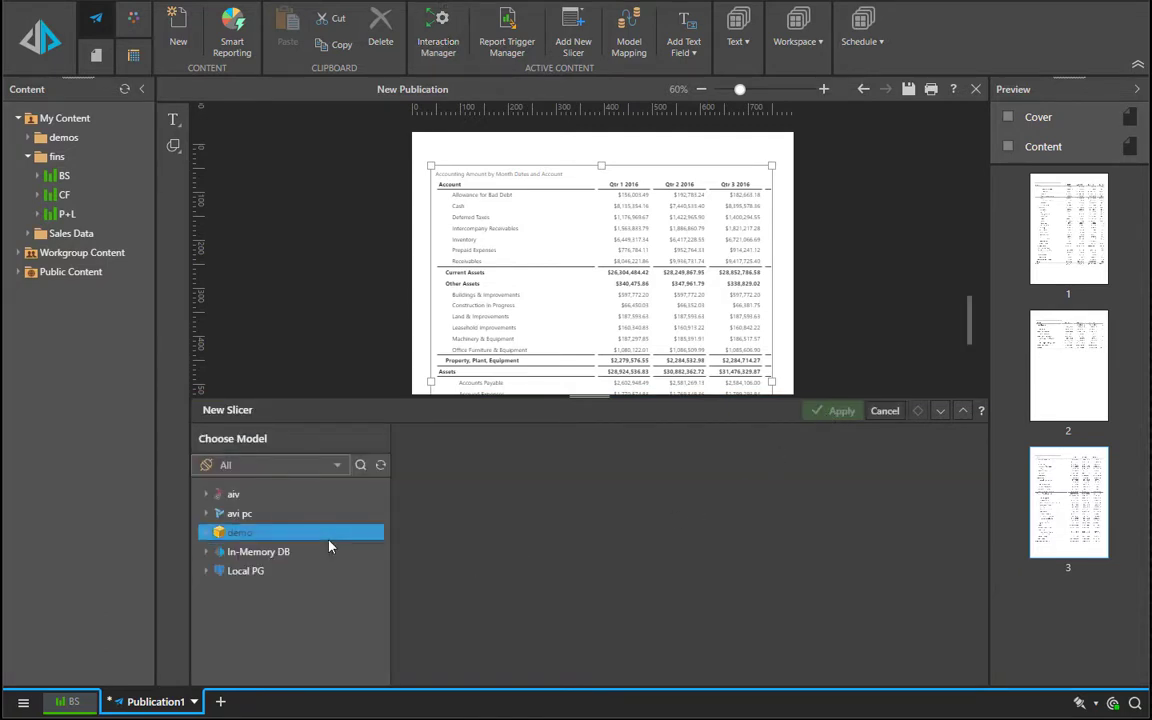
{"action": "scroll", "coordinate": [325, 545], "scroll_direction": "down", "scroll_amount": 5}
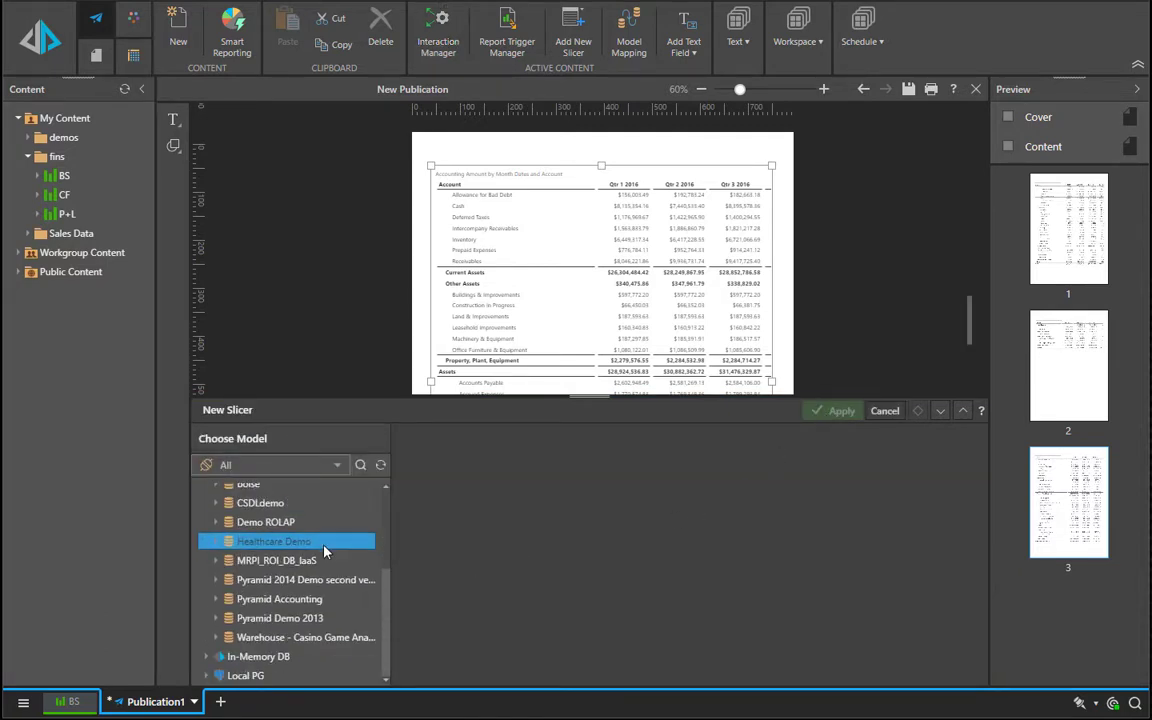
{"action": "double_click", "coordinate": [300, 615]}
{"action": "scroll", "coordinate": [306, 625], "scroll_direction": "down", "scroll_amount": 2}
{"action": "left_click", "coordinate": [282, 580]}
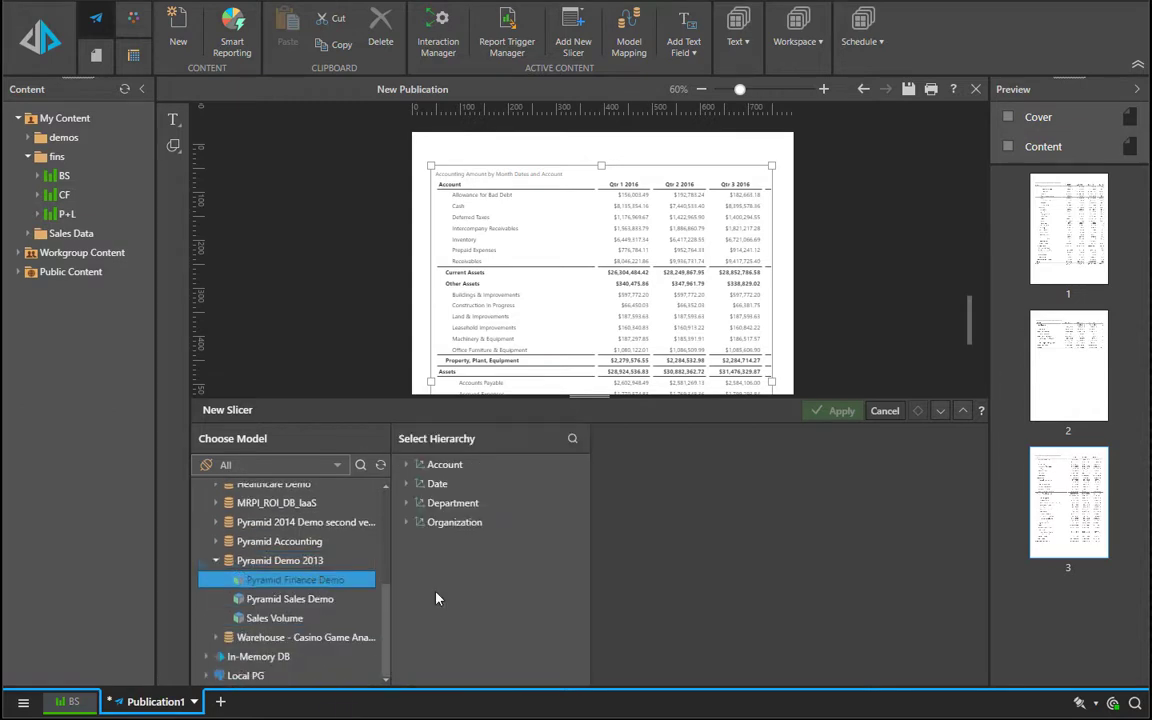
{"action": "double_click", "coordinate": [461, 485]}
{"action": "double_click", "coordinate": [455, 503]}
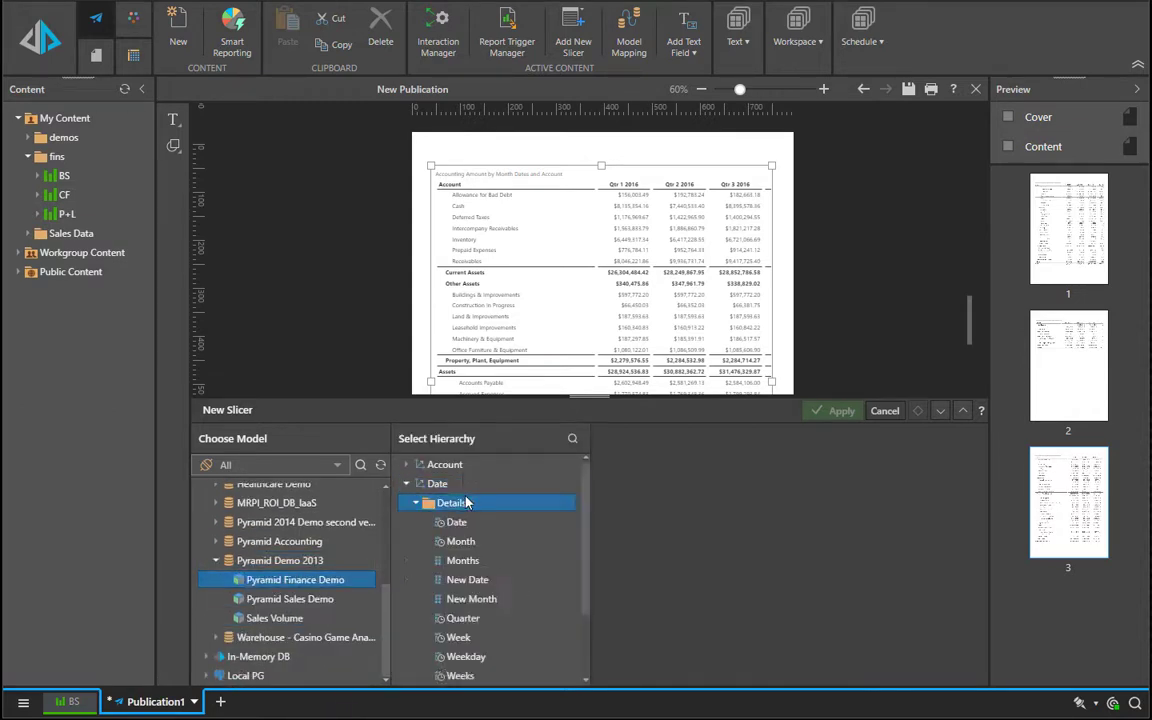
{"action": "scroll", "coordinate": [476, 564], "scroll_direction": "down", "scroll_amount": 2}
{"action": "left_click", "coordinate": [489, 599]}
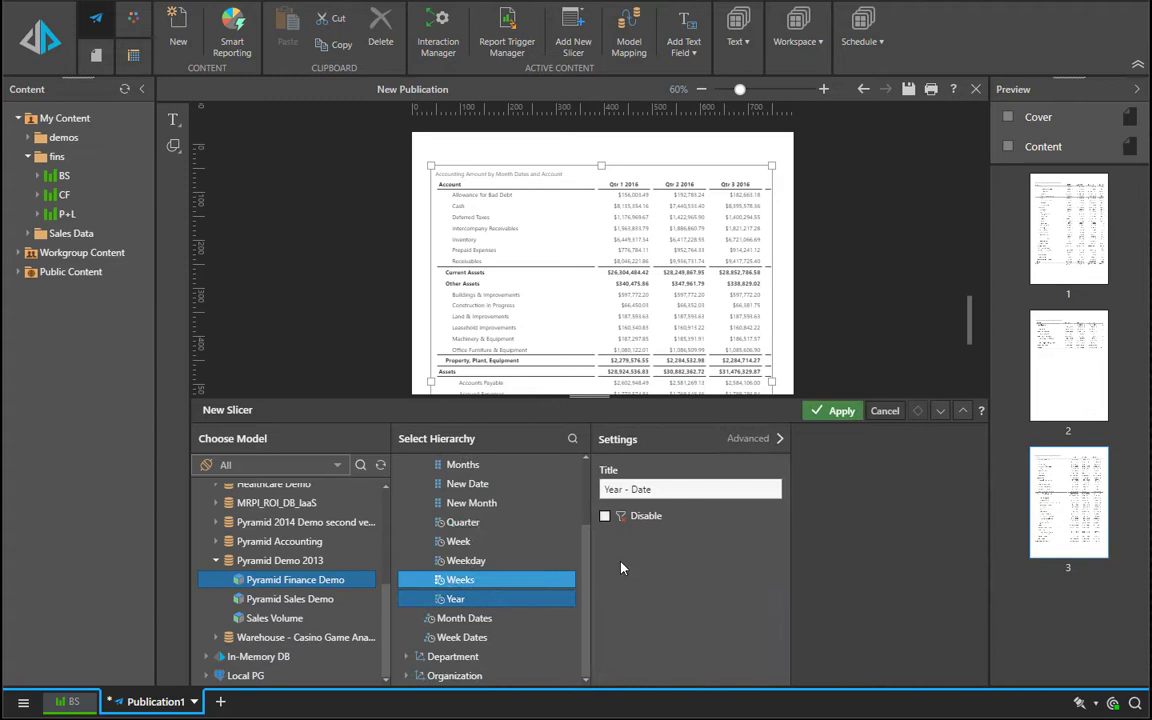
{"action": "left_click", "coordinate": [846, 415]}
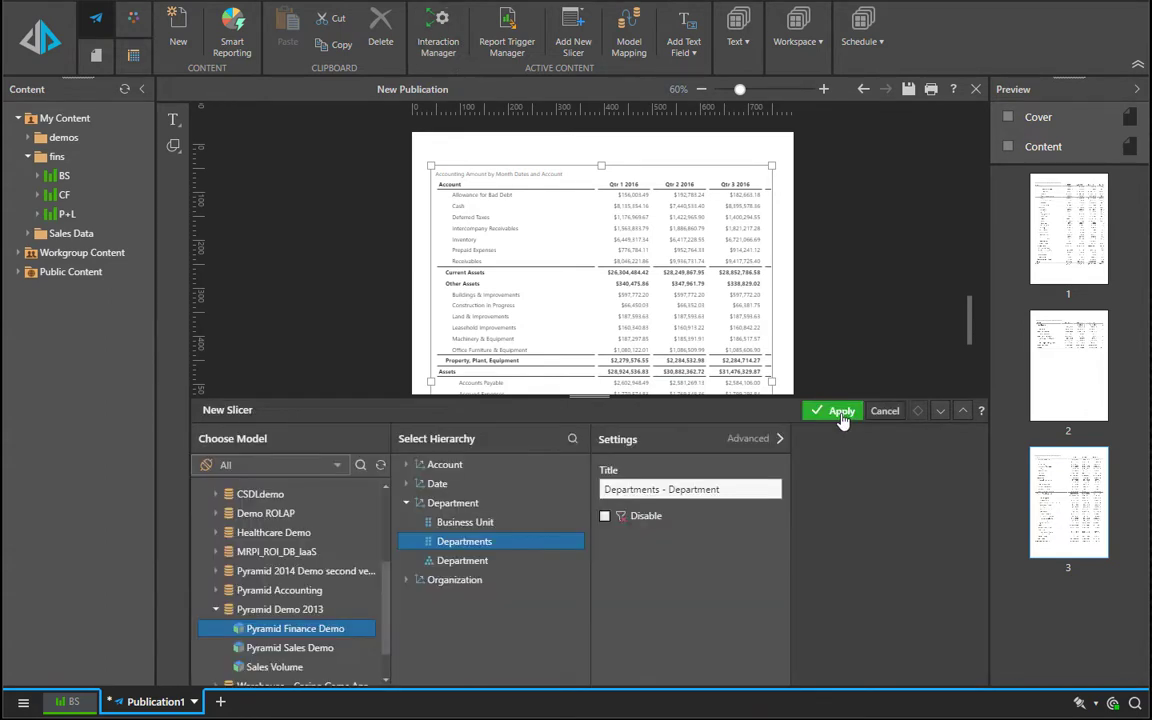
- Add a Departments - Department slicer linked to the P+L, CF and BS reports
{"action": "left_click", "coordinate": [846, 414]}
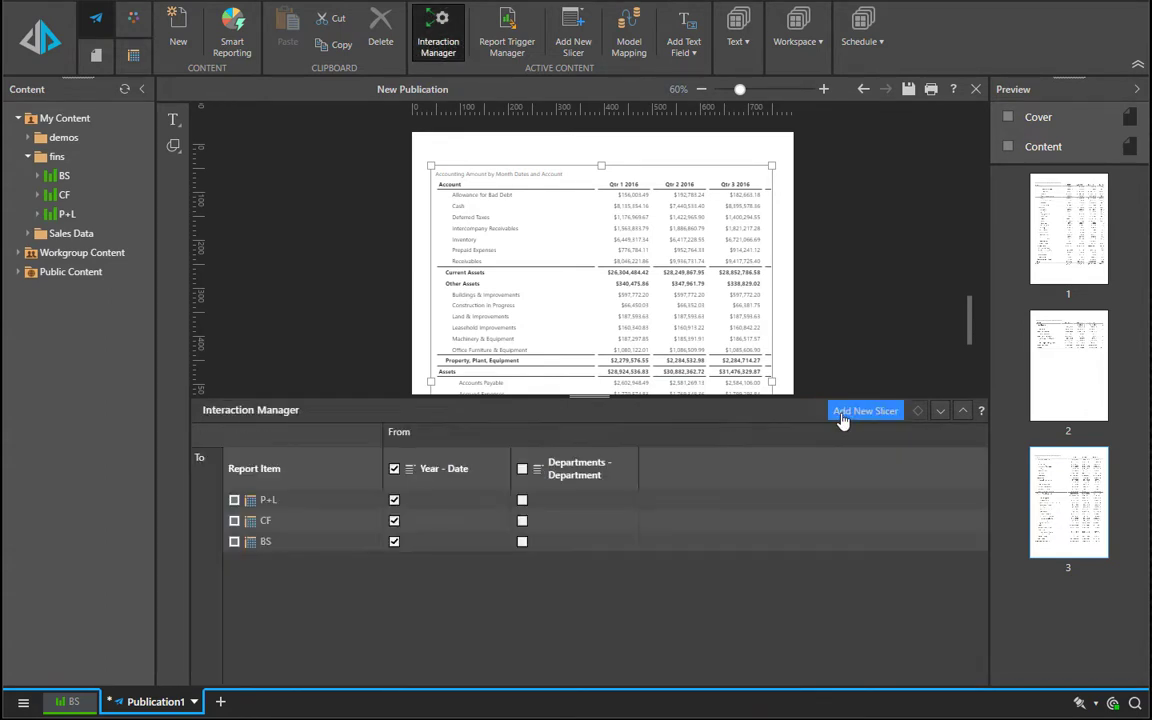
{"action": "left_click", "coordinate": [522, 469]}
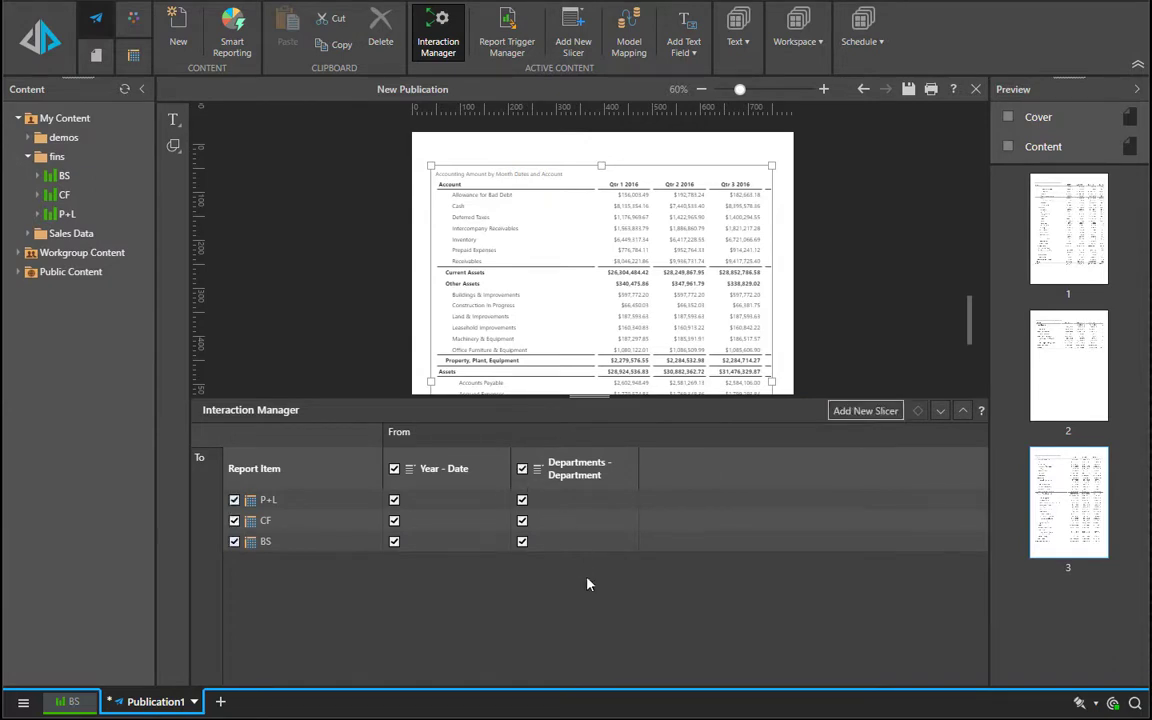
{"action": "left_click", "coordinate": [820, 350]}
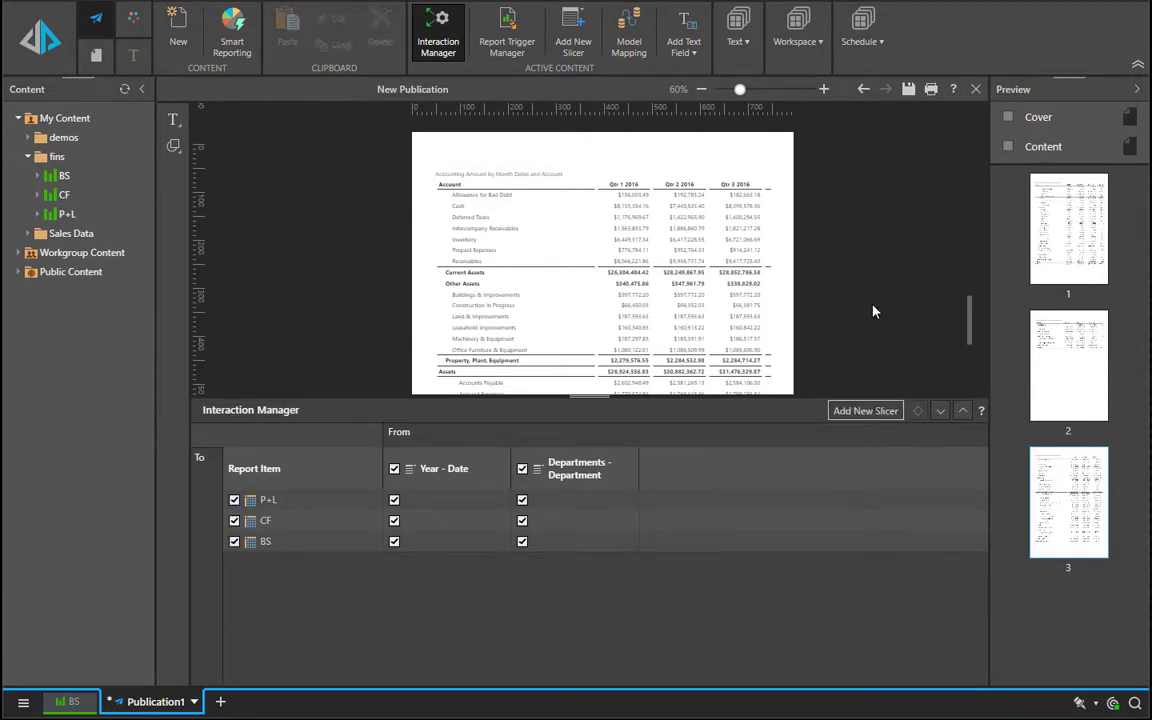
{"action": "left_click", "coordinate": [940, 410]}
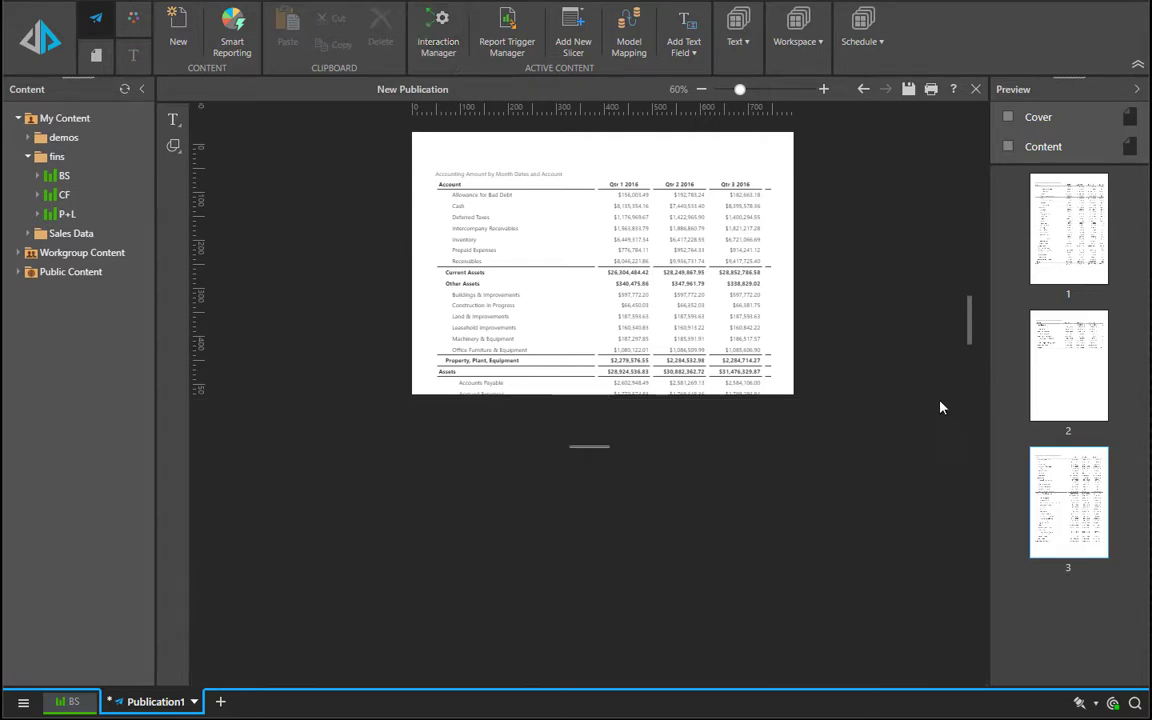
- On the Content master page at 100% zoom, draw a text field across the top
{"action": "left_click", "coordinate": [1040, 154]}
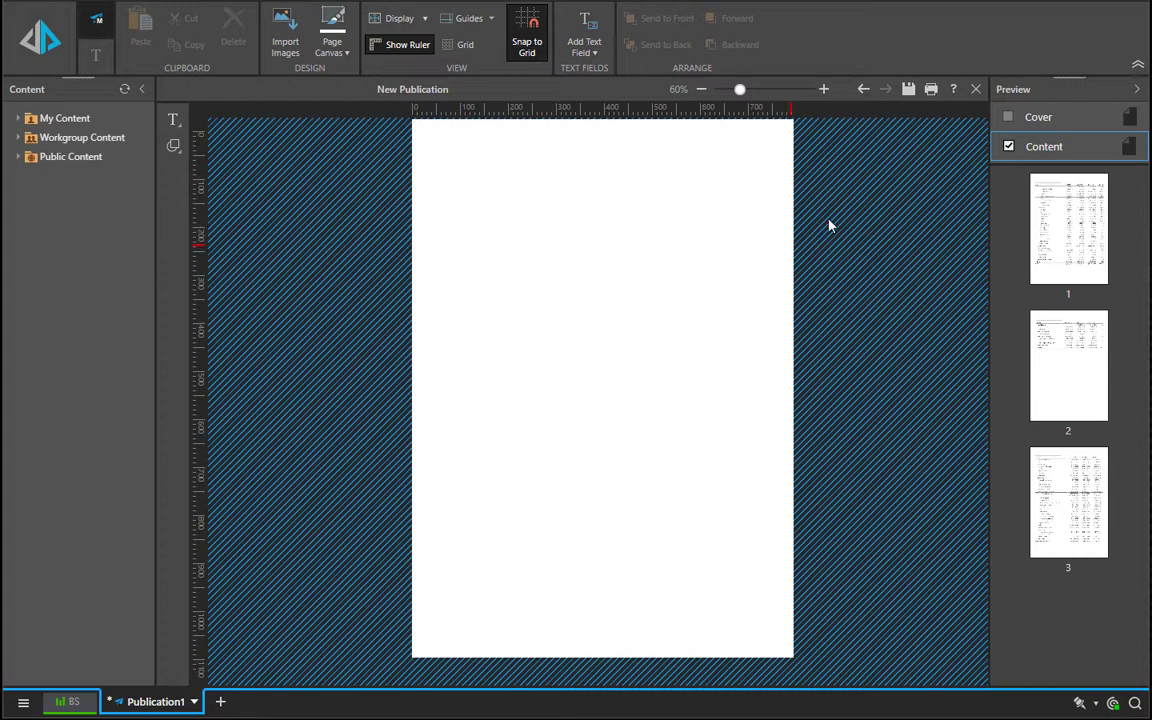
{"action": "left_click_drag", "start_coordinate": [739, 89], "coordinate": [760, 89]}
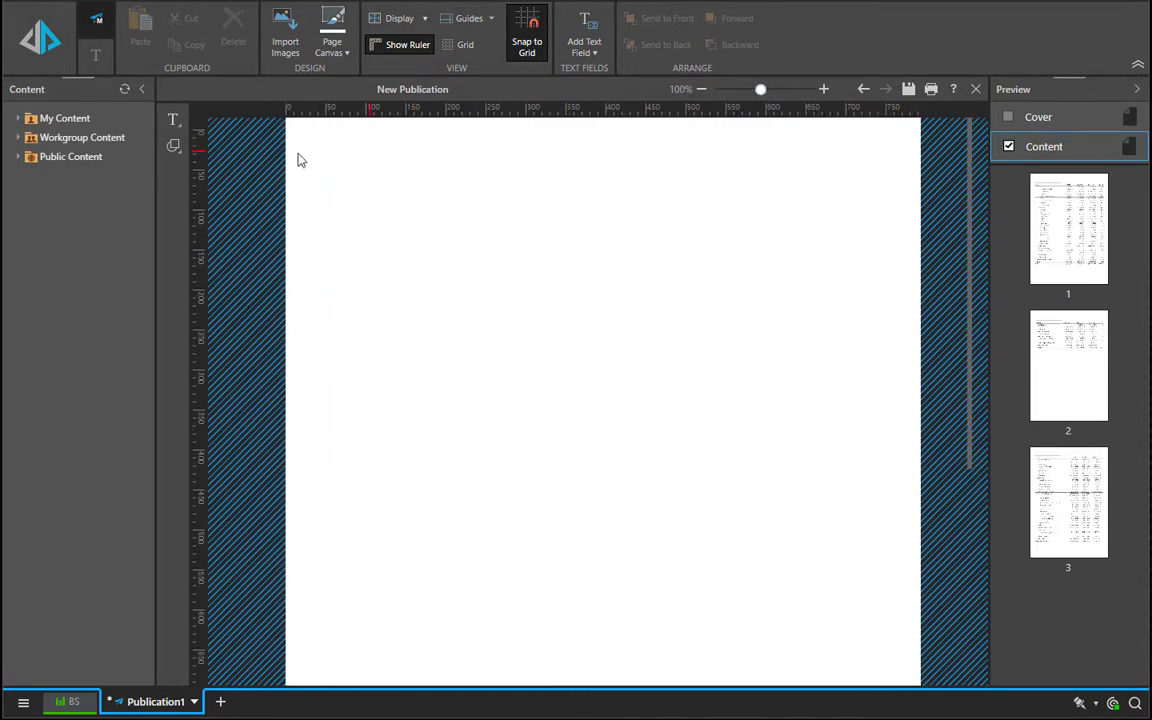
{"action": "left_click", "coordinate": [174, 120]}
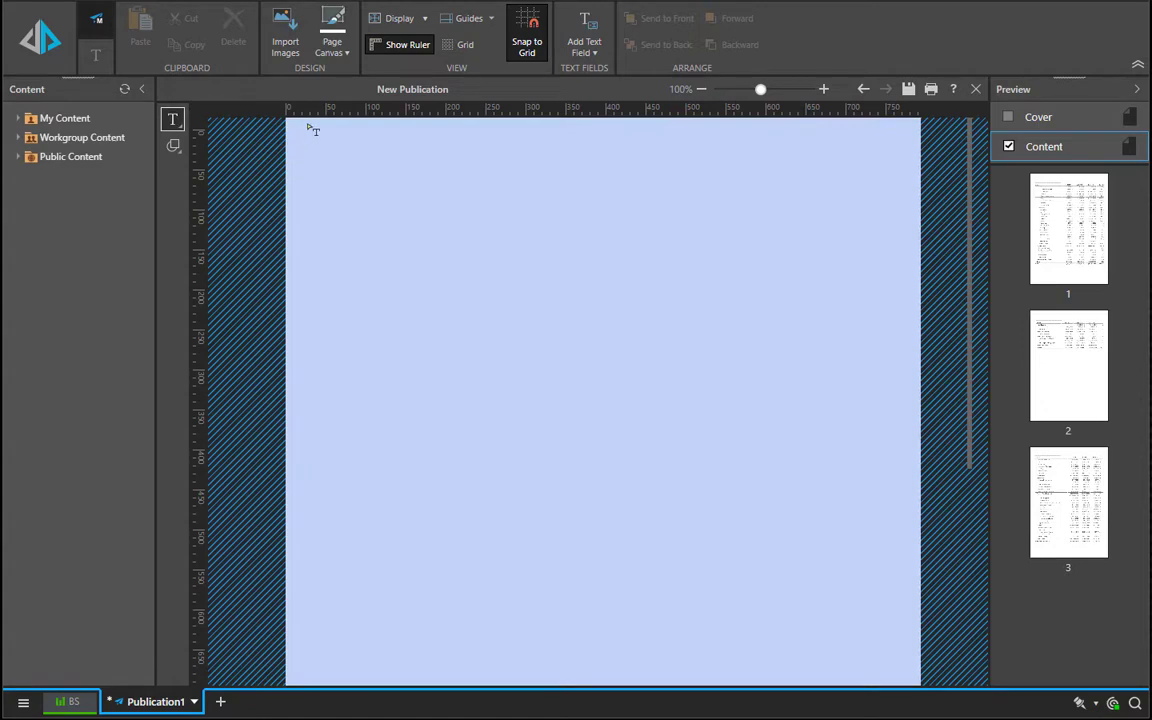
{"action": "left_click_drag", "start_coordinate": [308, 125], "coordinate": [573, 149]}
{"action": "left_click", "coordinate": [334, 134]}
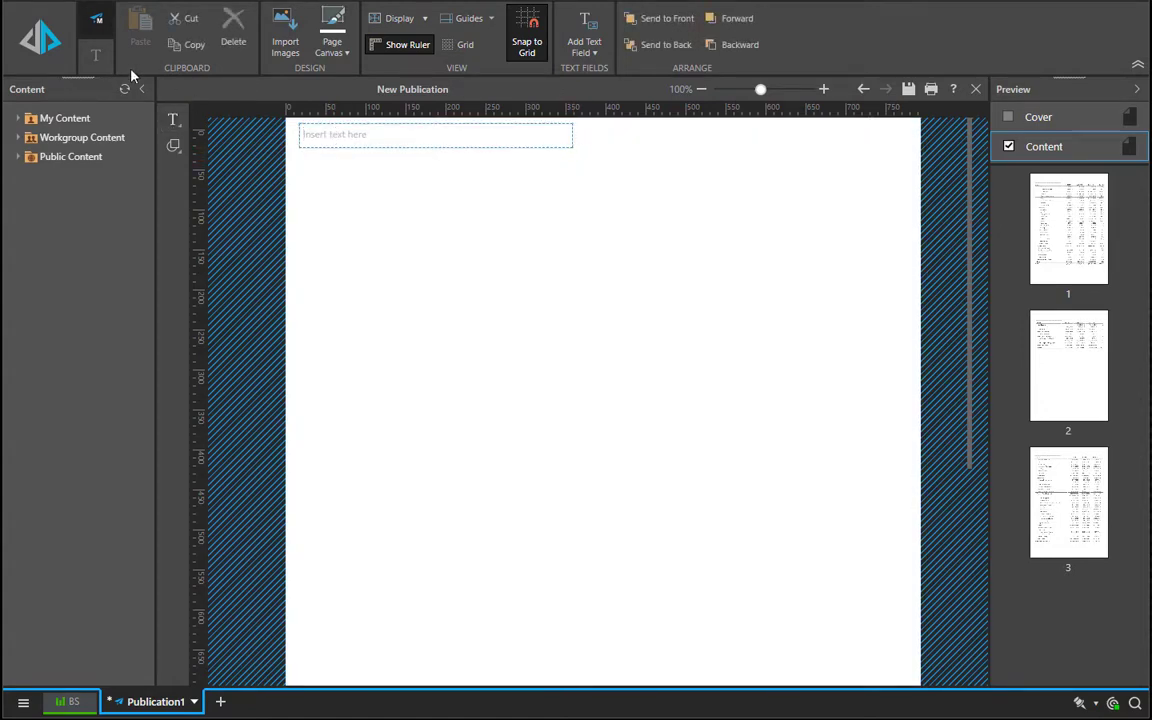
- Insert two dynamic placeholders into the header text, then return to page 1
{"action": "left_click", "coordinate": [97, 55]}
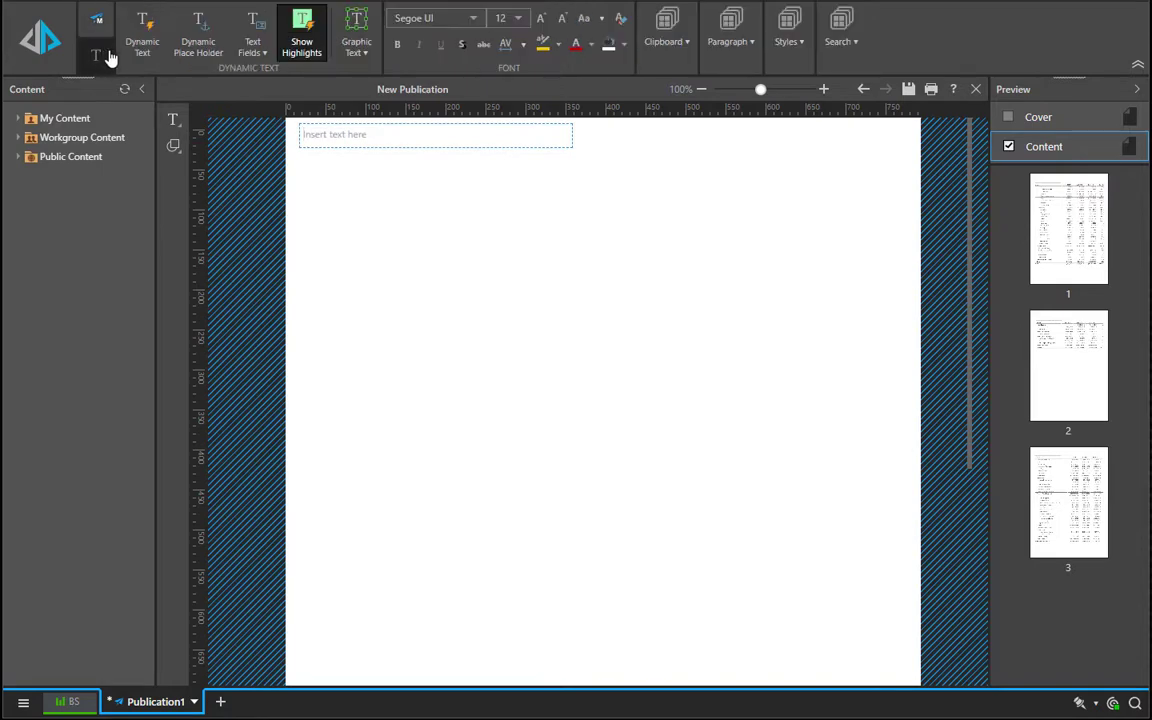
{"action": "left_click", "coordinate": [195, 48]}
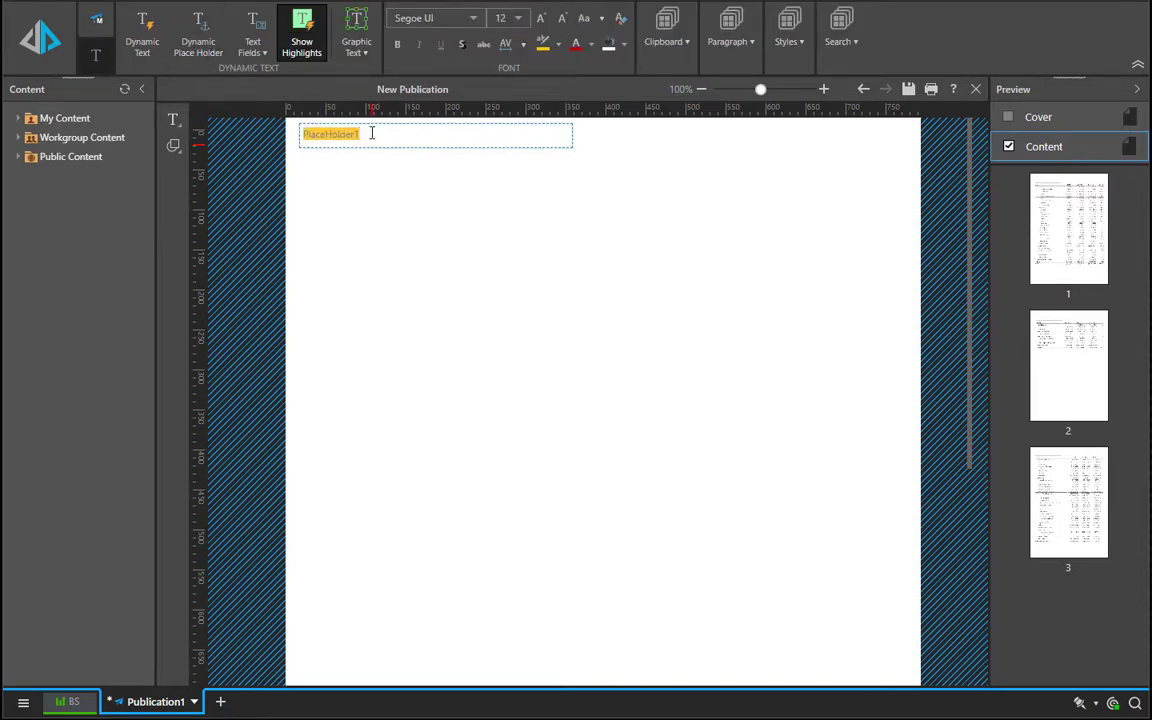
{"action": "left_click", "coordinate": [198, 44]}
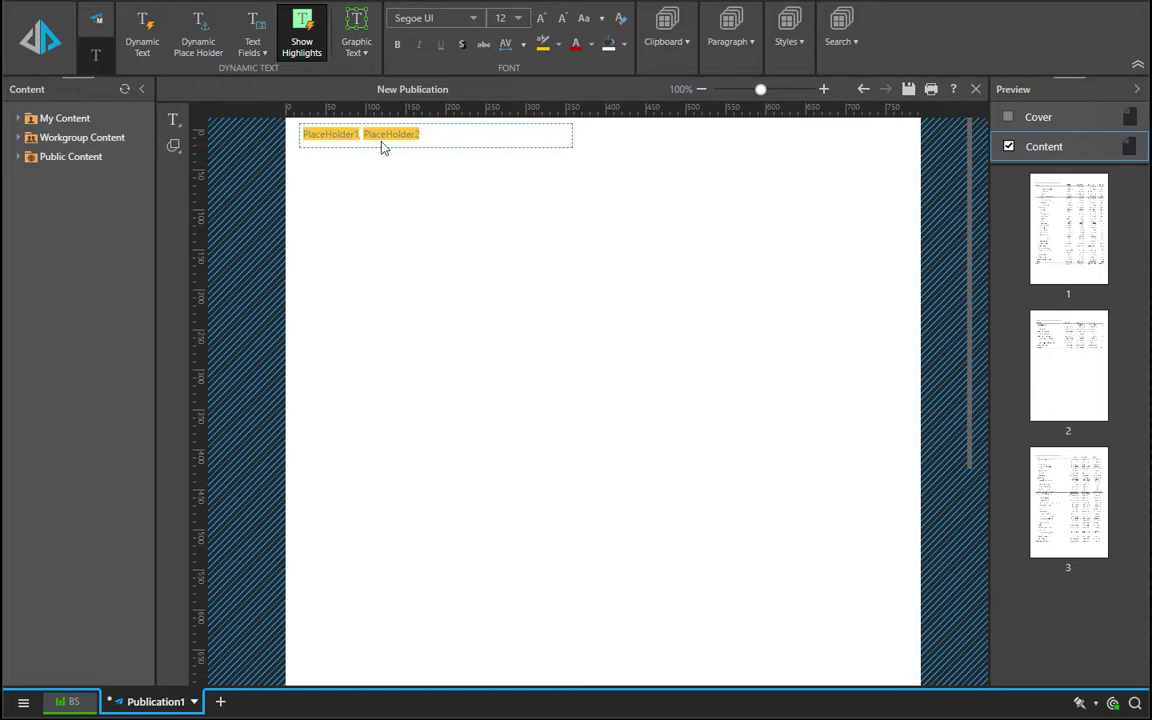
{"action": "left_click", "coordinate": [562, 210]}
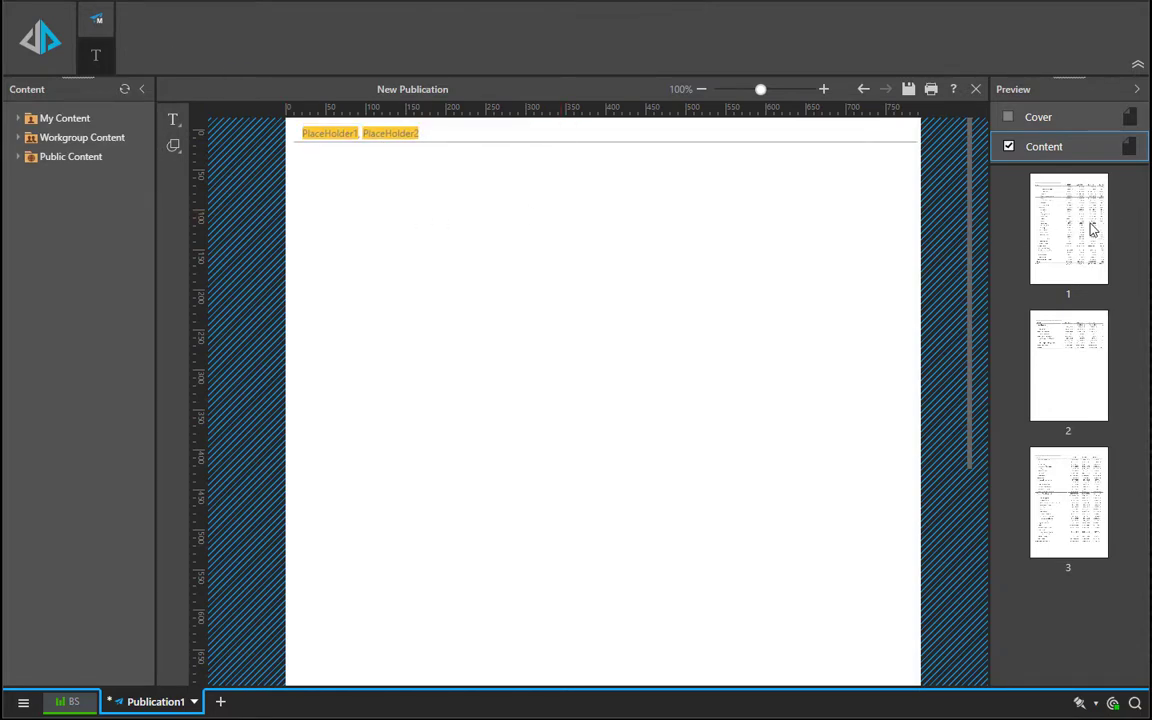
{"action": "left_click", "coordinate": [1092, 230]}
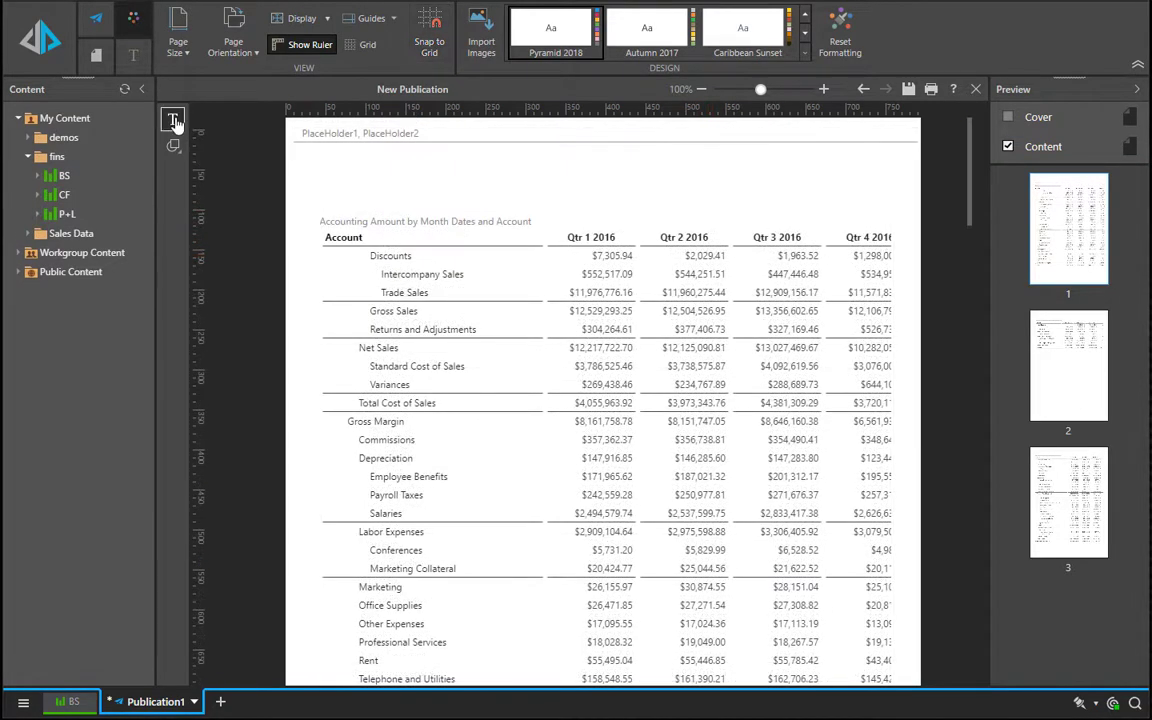
- Add a 'Profit & Loss' title above the P+L table in Heading 1 style
{"action": "left_click_drag", "start_coordinate": [182, 128], "coordinate": [496, 190]}
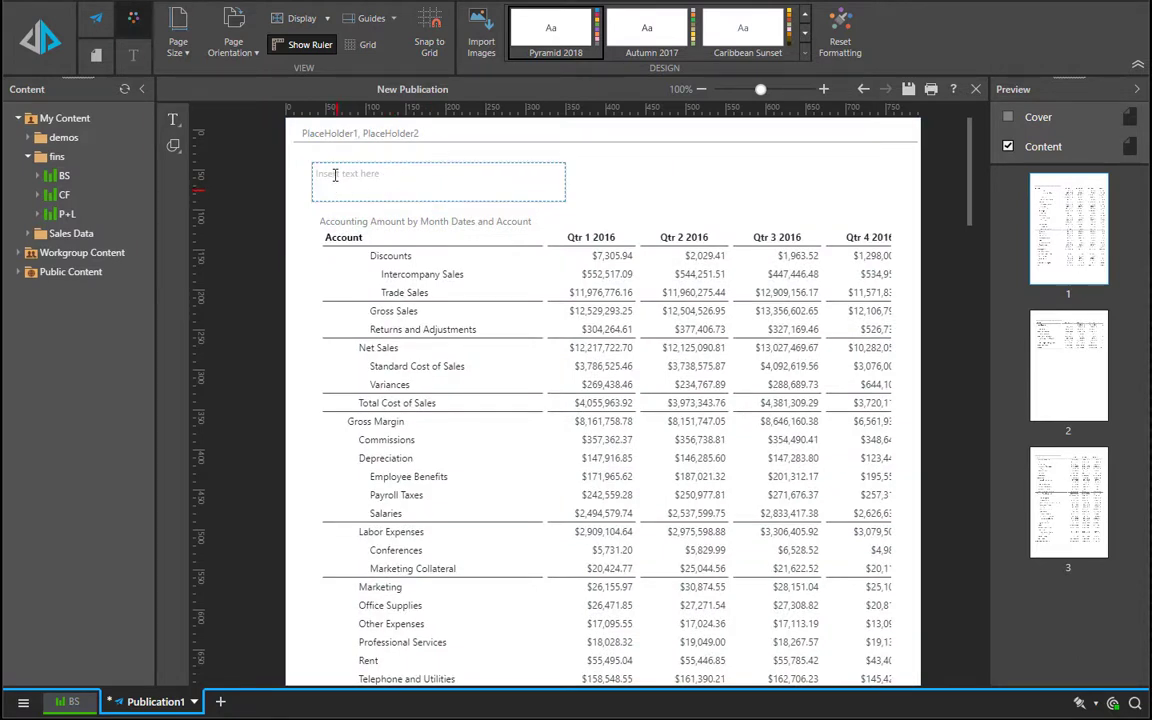
{"action": "type", "text": "Profit & Loss"}
{"action": "left_click", "coordinate": [129, 60]}
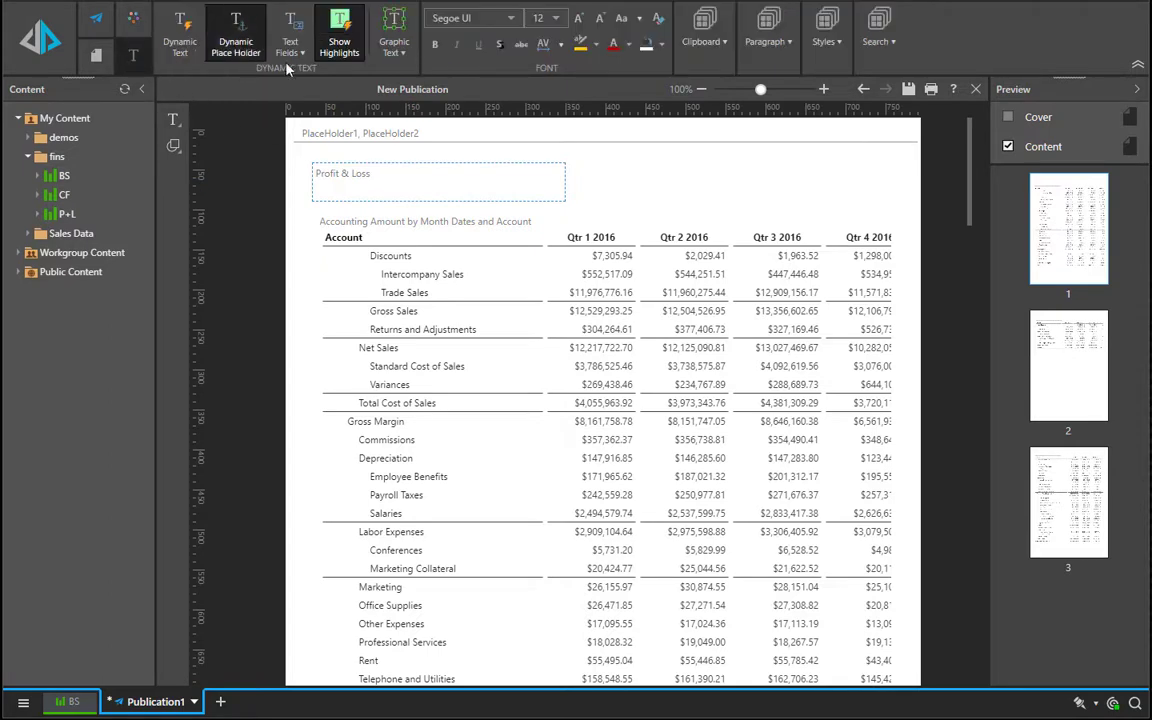
{"action": "left_click", "coordinate": [818, 45]}
{"action": "left_click", "coordinate": [932, 92]}
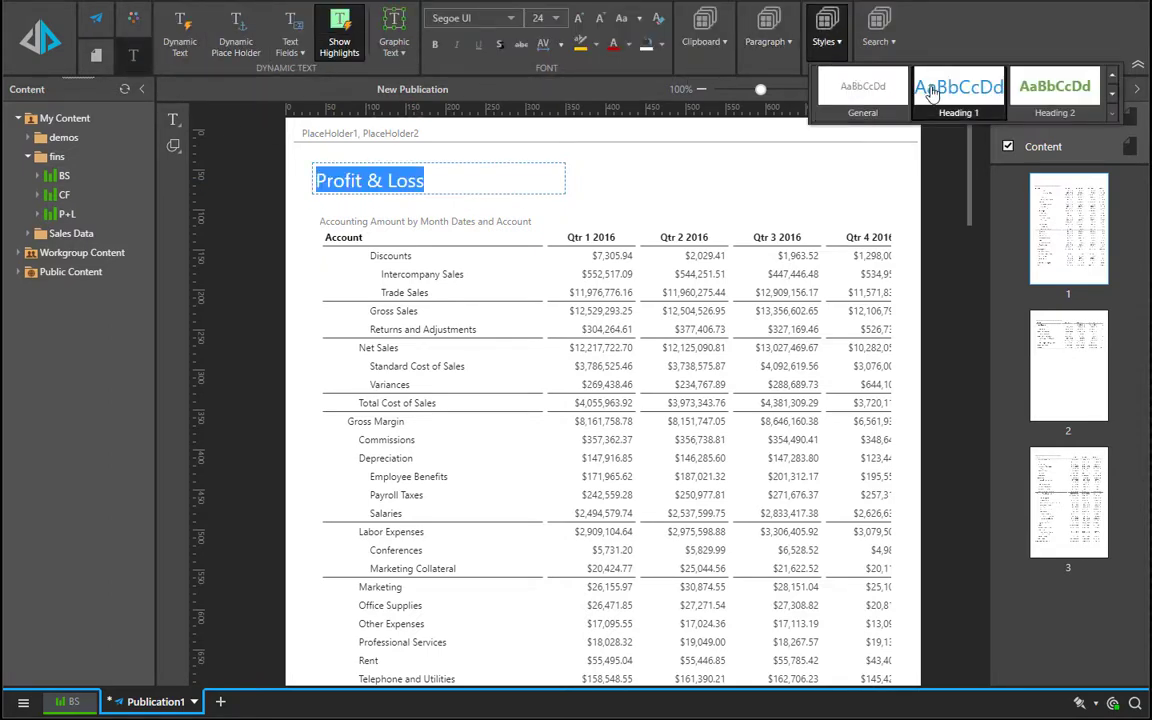
{"action": "left_click", "coordinate": [650, 188]}
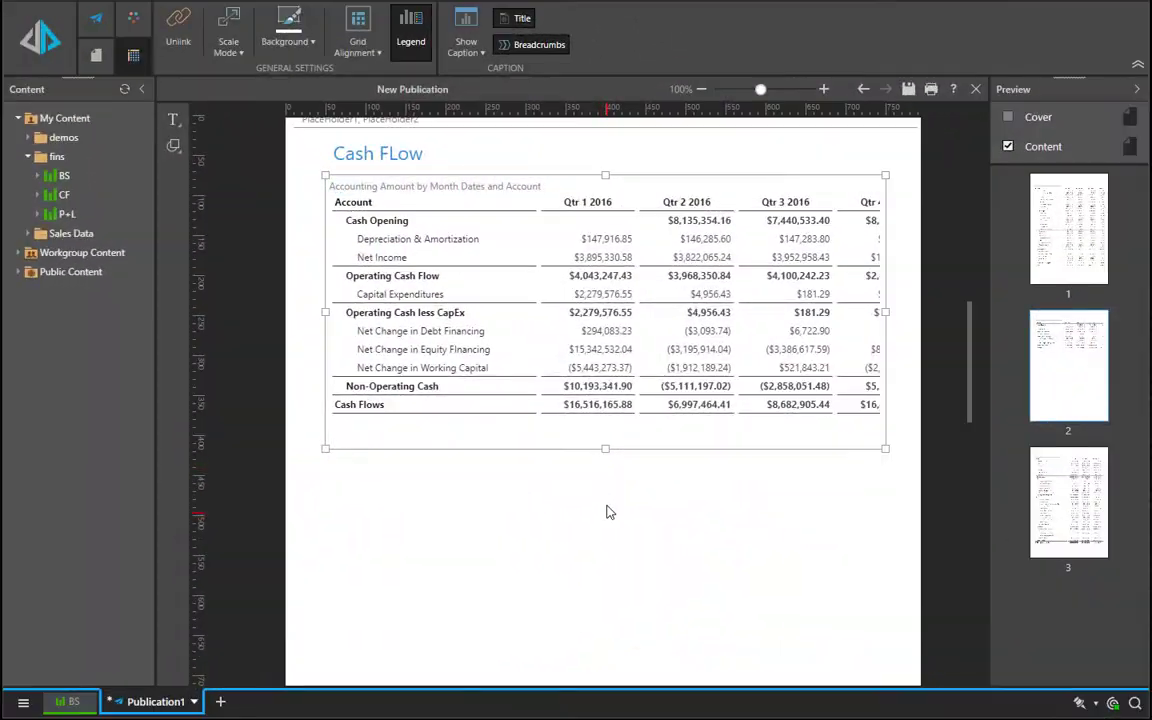
- Draw a text box under the Cash Flow table reading 'Total Cash Flows this year on capital expenditures amounted to'
{"action": "left_click", "coordinate": [605, 513]}
{"action": "left_click", "coordinate": [173, 119]}
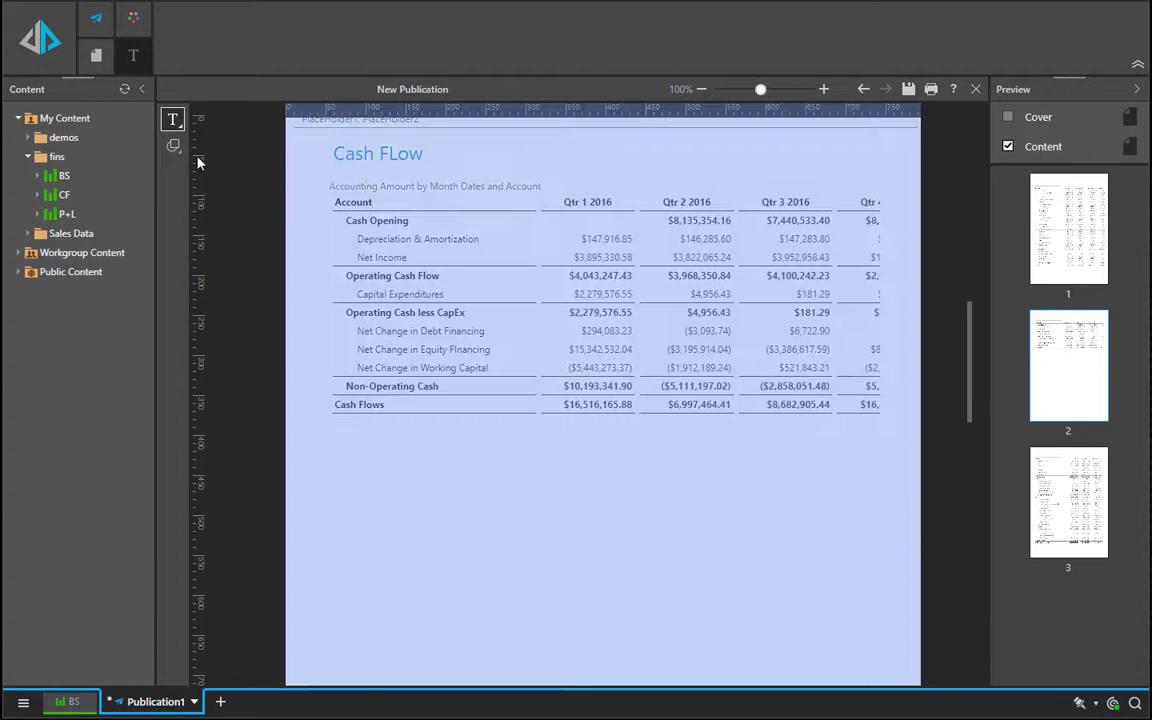
{"action": "left_click_drag", "start_coordinate": [320, 447], "coordinate": [872, 622]}
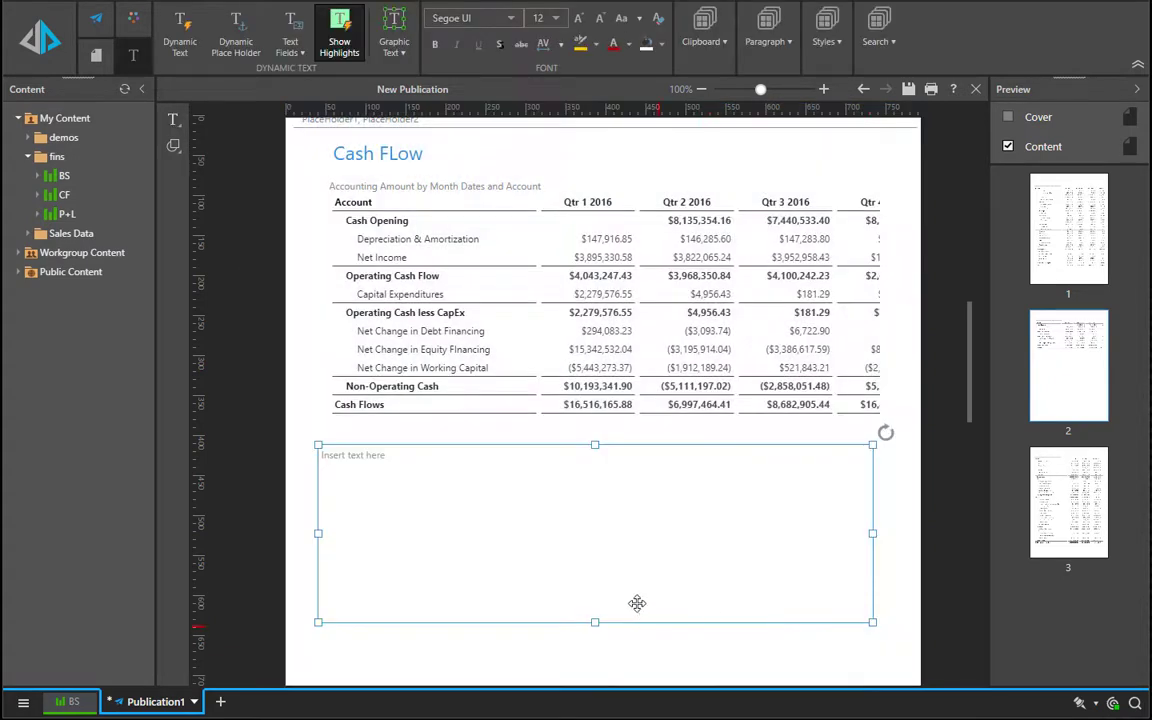
{"action": "left_click", "coordinate": [363, 479]}
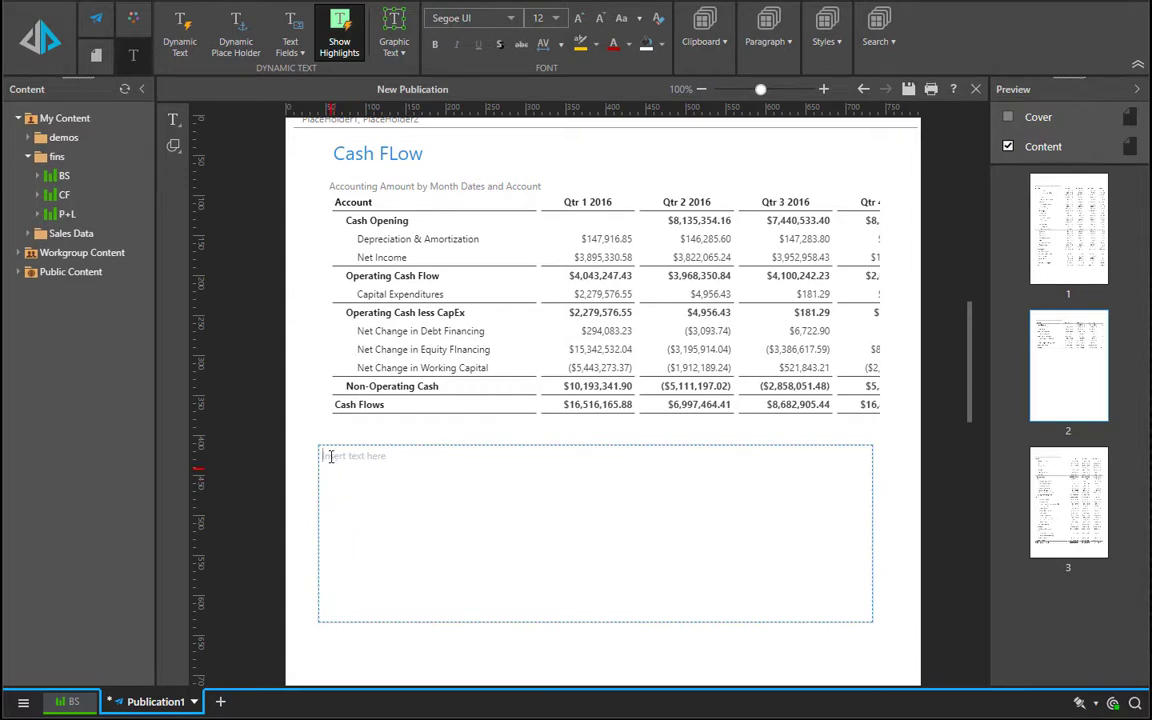
{"action": "type", "text": "T"}
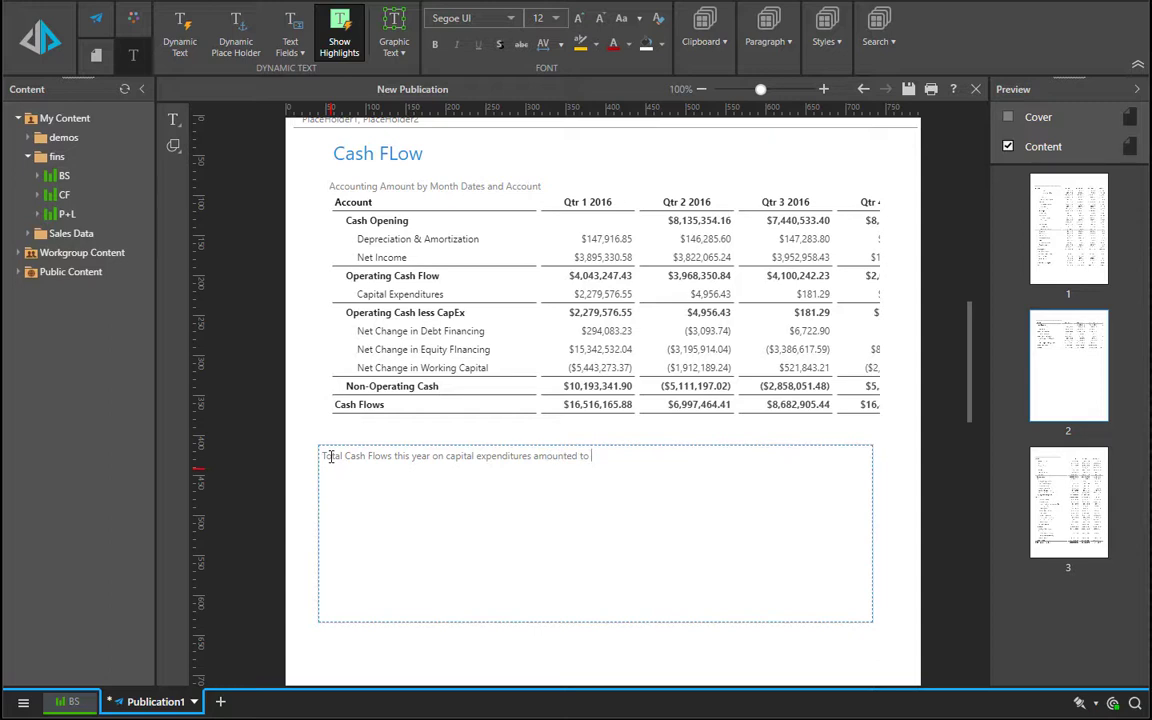
- Start a dynamic text value using the CF report in the fins folder as its data source
{"action": "left_click", "coordinate": [180, 36]}
{"action": "double_click", "coordinate": [236, 496]}
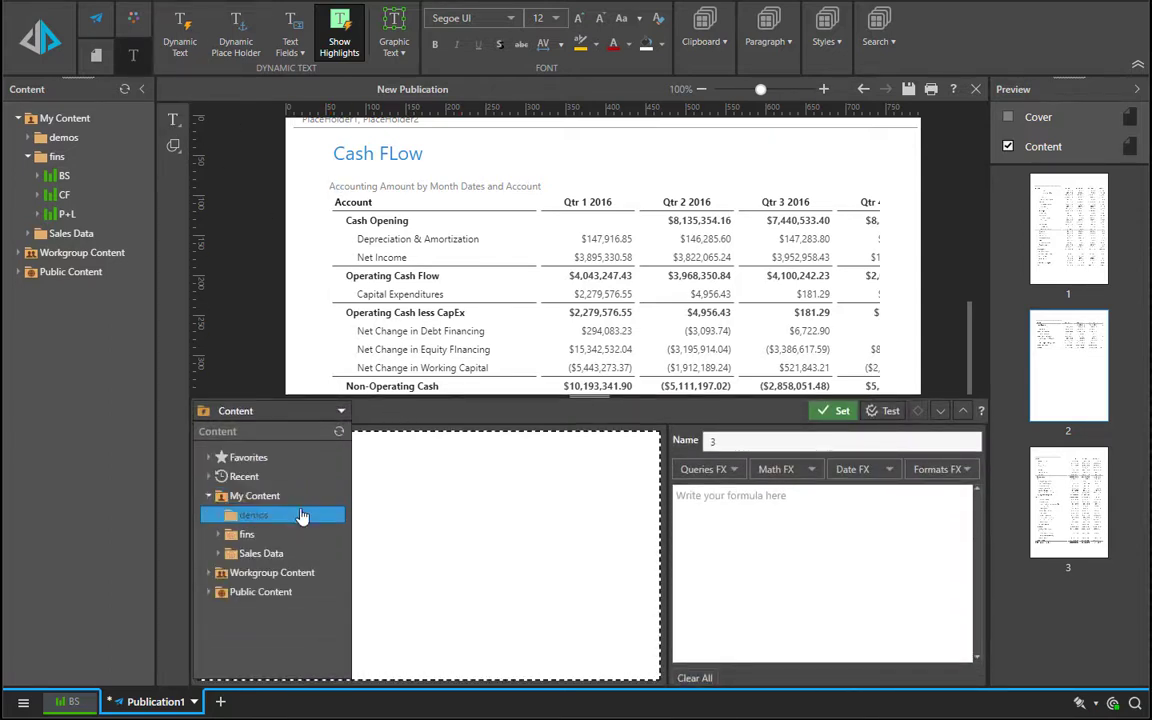
{"action": "left_click", "coordinate": [290, 536]}
{"action": "double_click", "coordinate": [290, 536]}
{"action": "double_click", "coordinate": [290, 572]}
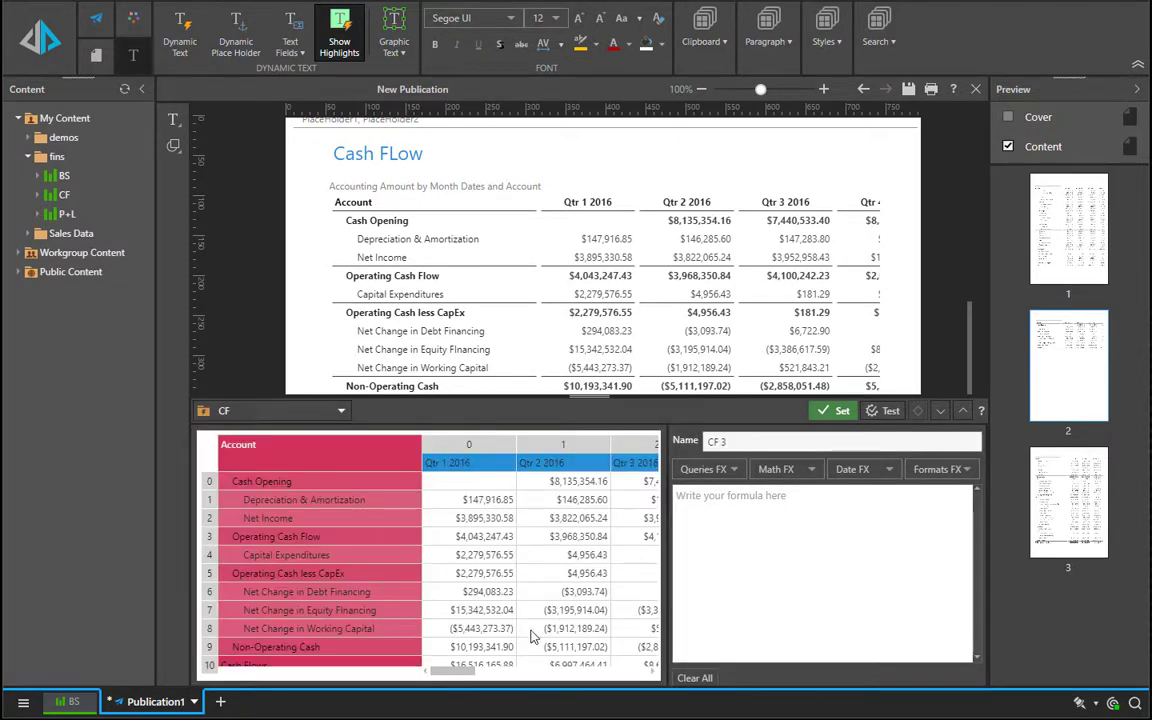
{"action": "left_click", "coordinate": [141, 89]}
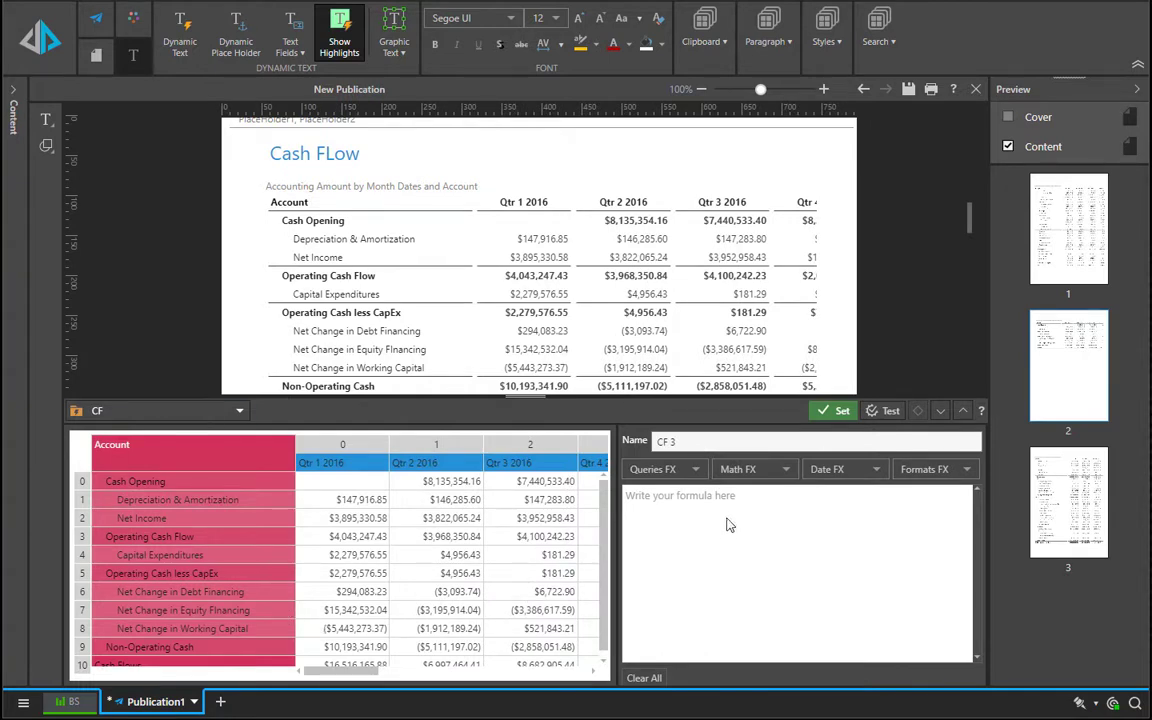
- Build a formula adding the Qtr 1–4 2016 Capital Expenditures cells from CF
{"action": "left_click", "coordinate": [368, 560]}
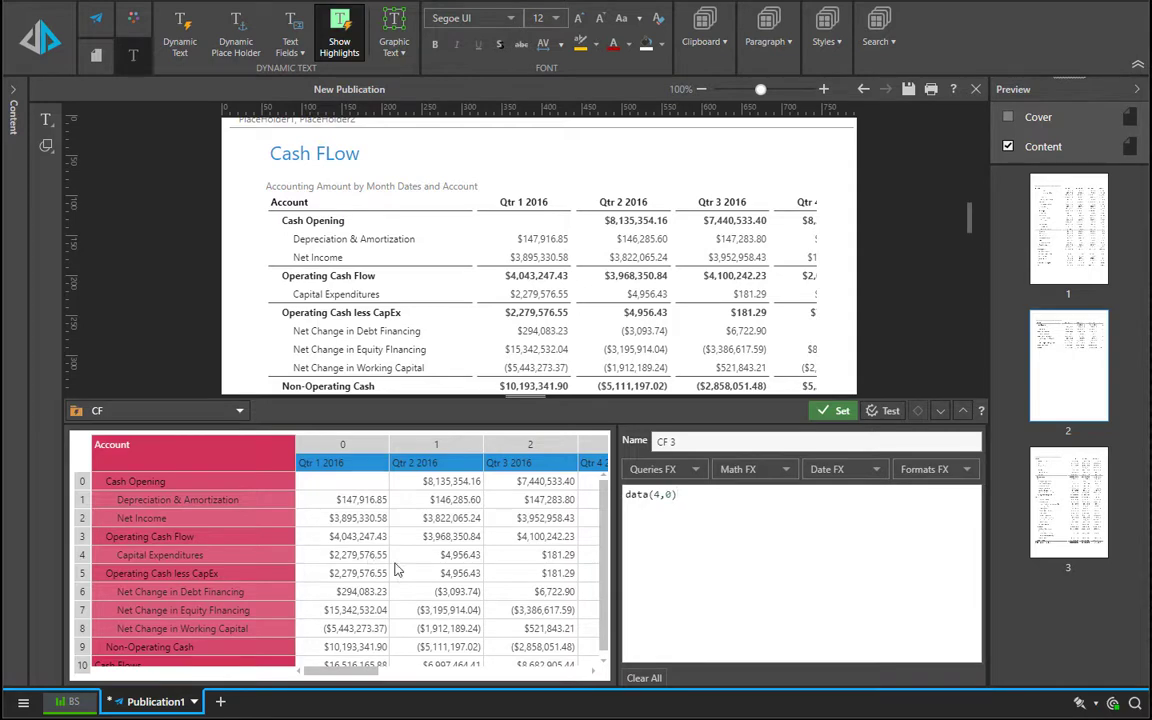
{"action": "type", "text": "+"}
{"action": "left_click", "coordinate": [458, 555]}
{"action": "type", "text": "+"}
{"action": "left_click", "coordinate": [558, 557]}
{"action": "left_click_drag", "start_coordinate": [333, 672], "coordinate": [398, 672]}
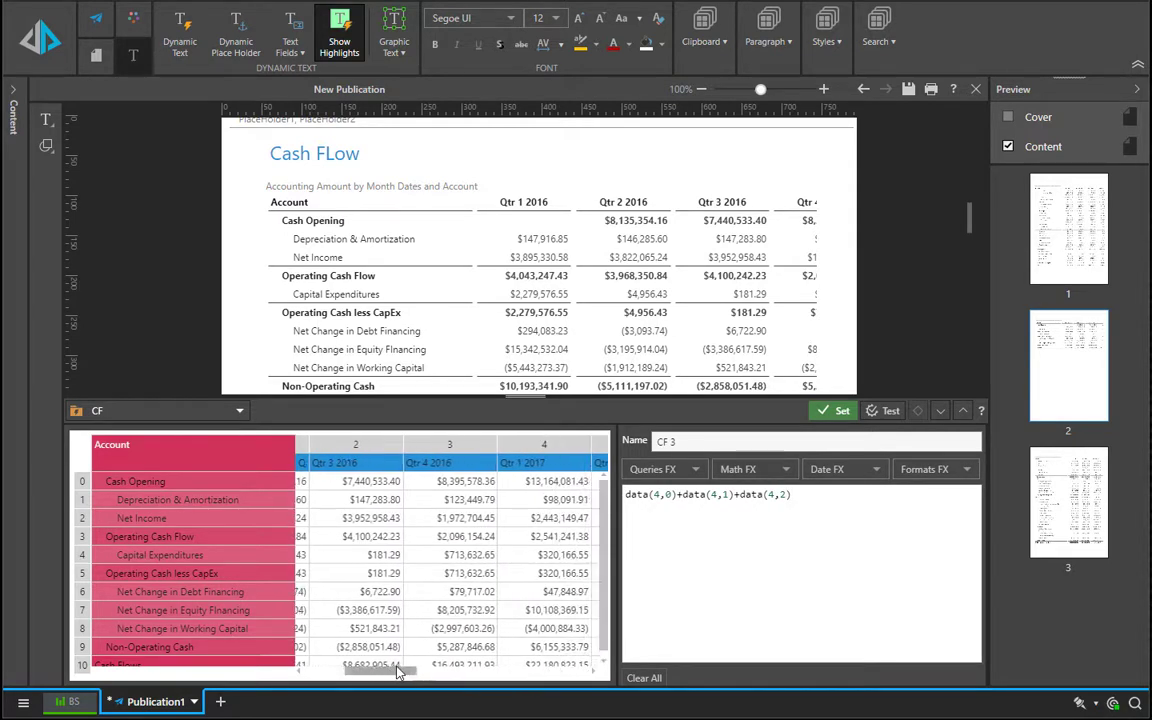
{"action": "left_click", "coordinate": [481, 562]}
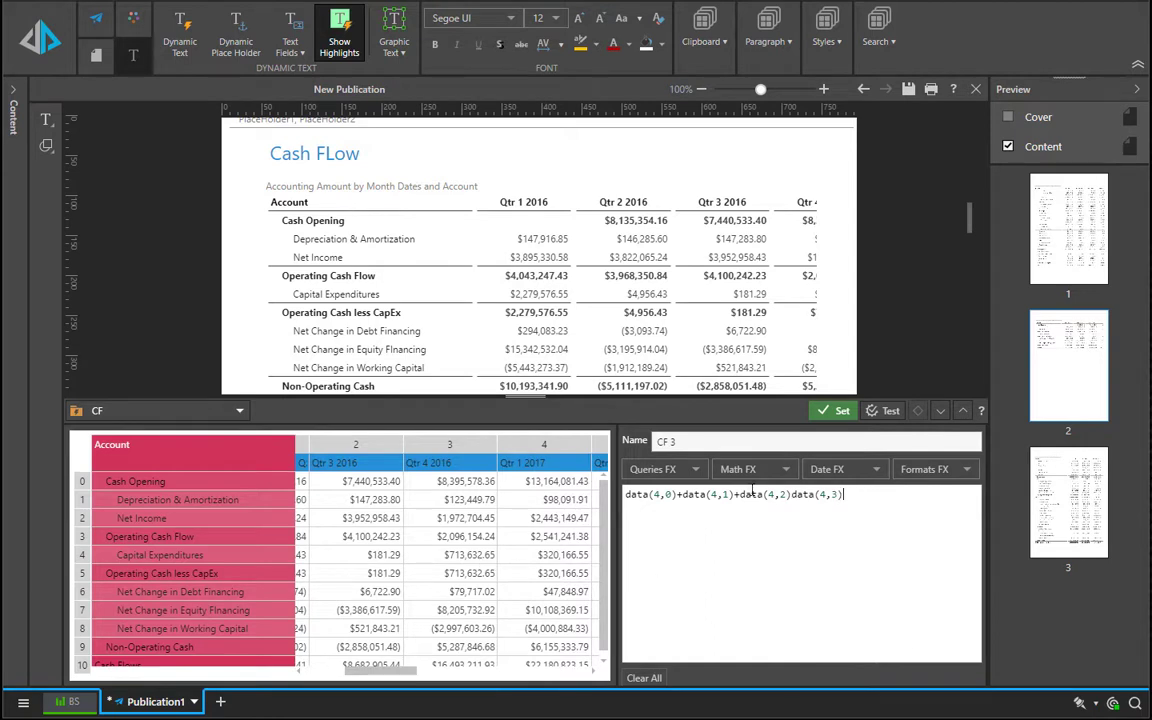
- Format the sum as Currency ($#) to show $2,998,347, then continue typing ', whil'
{"action": "key", "text": "ctrl+a"}
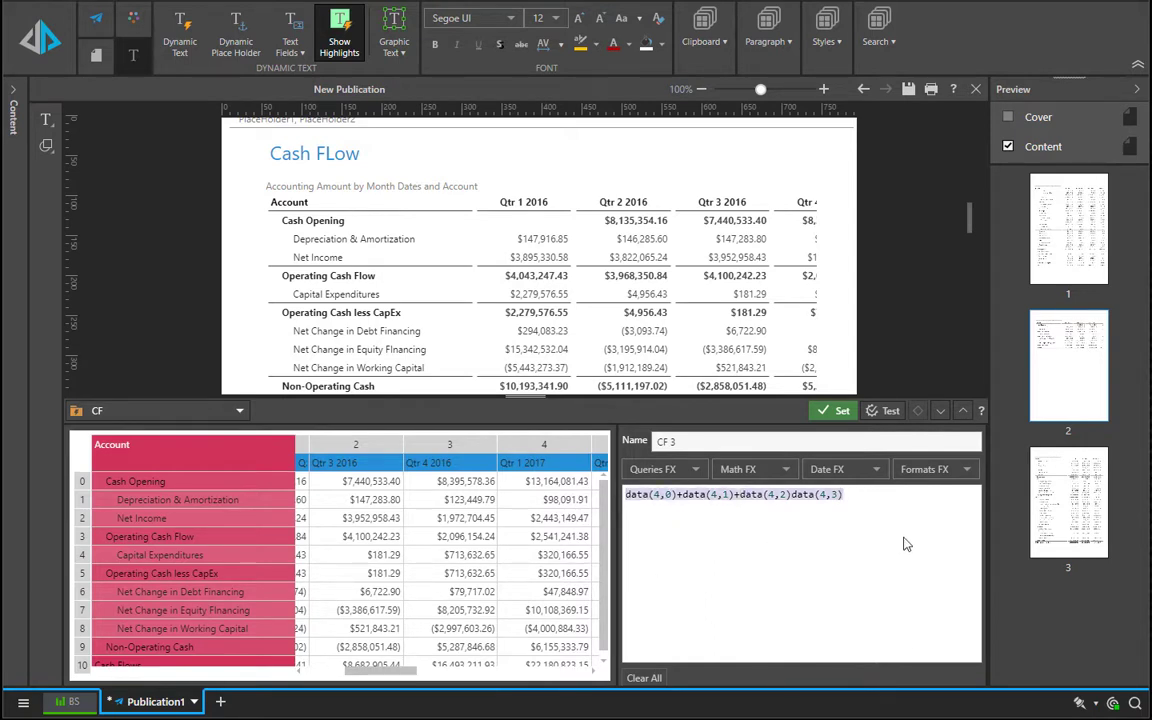
{"action": "left_click", "coordinate": [966, 474]}
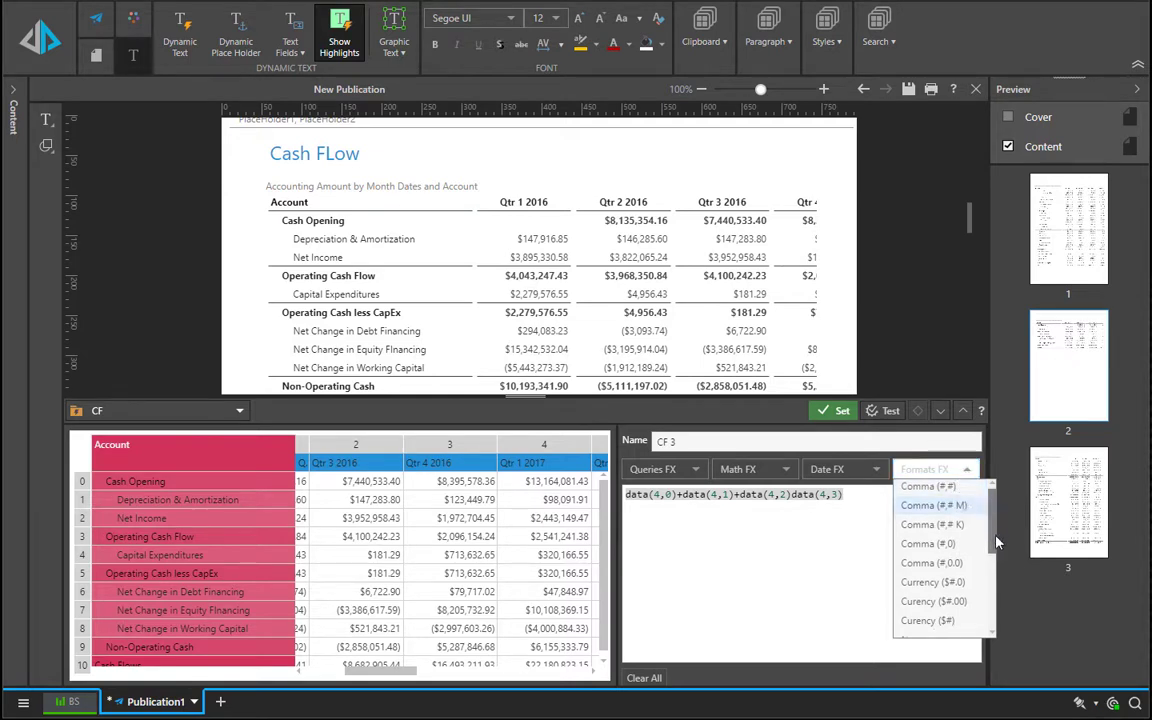
{"action": "left_click_drag", "start_coordinate": [996, 537], "coordinate": [996, 562]}
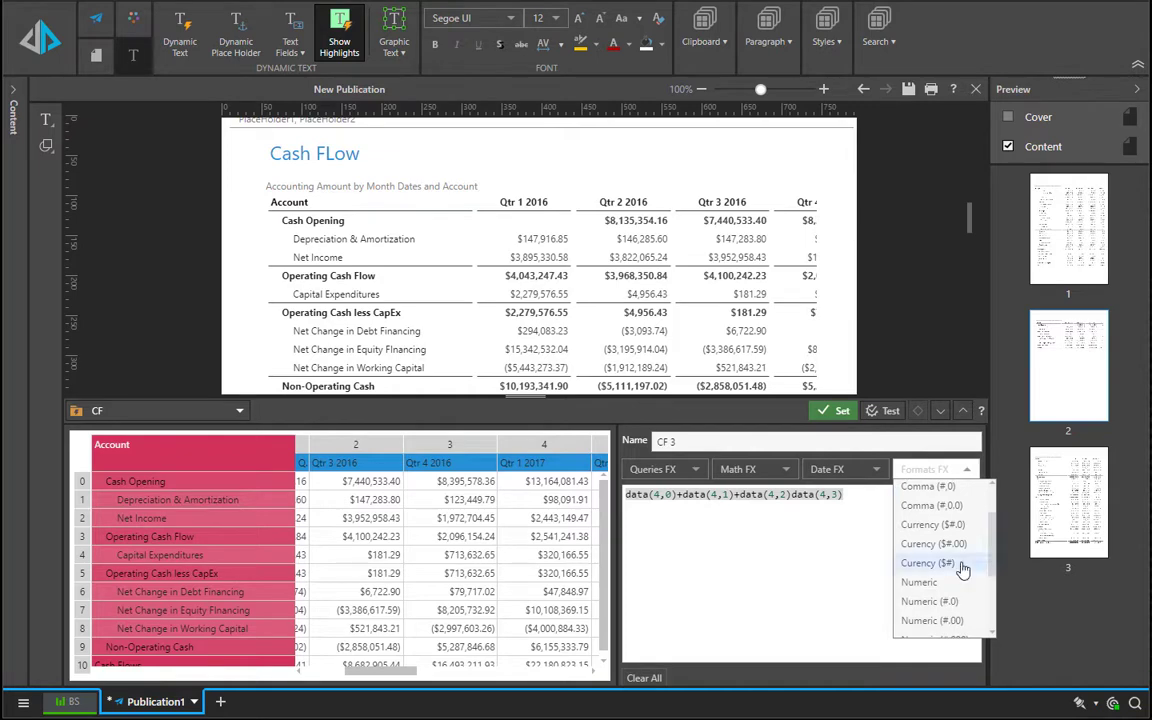
{"action": "left_click", "coordinate": [925, 562]}
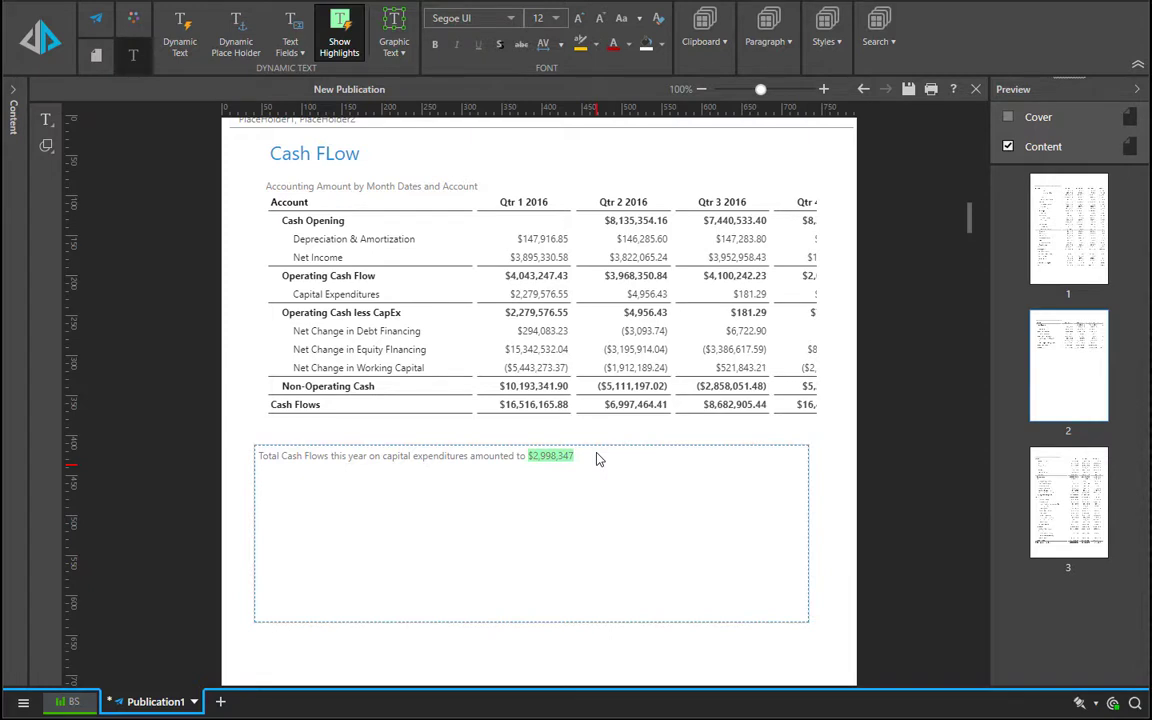
{"action": "type", "text": ", while the cash from operations amounted to"}
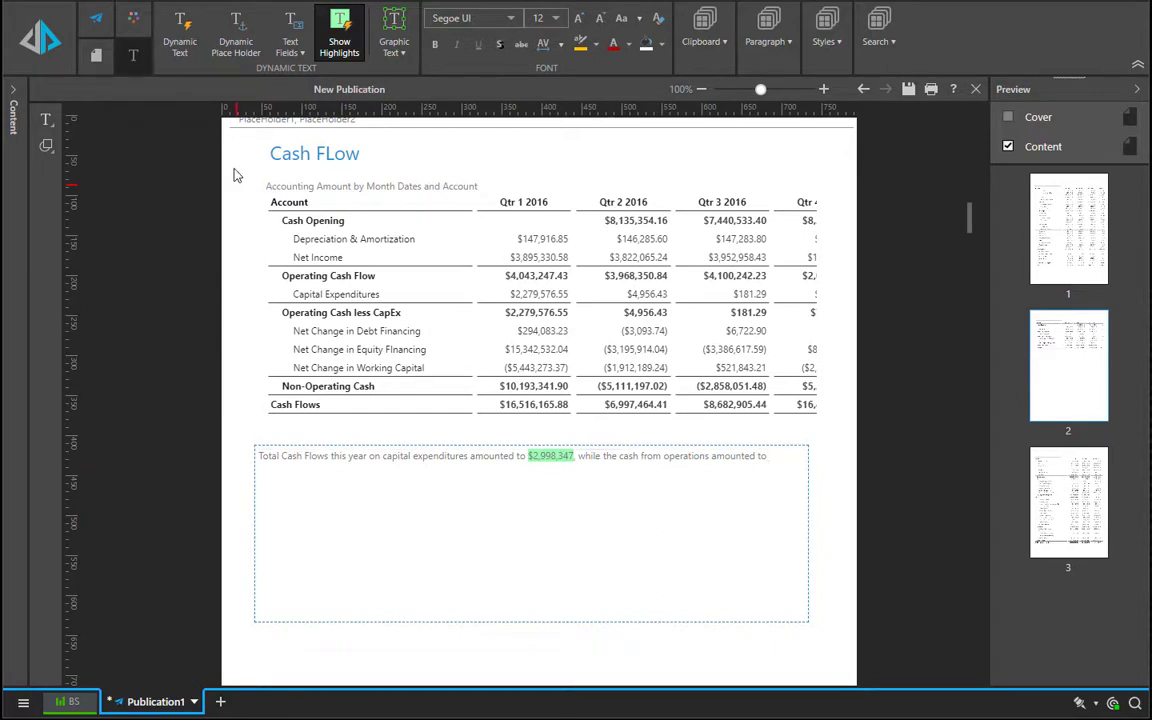
- Start a second dynamic value at the sentence end, sourced from the CF report in fins
{"action": "left_click", "coordinate": [180, 40]}
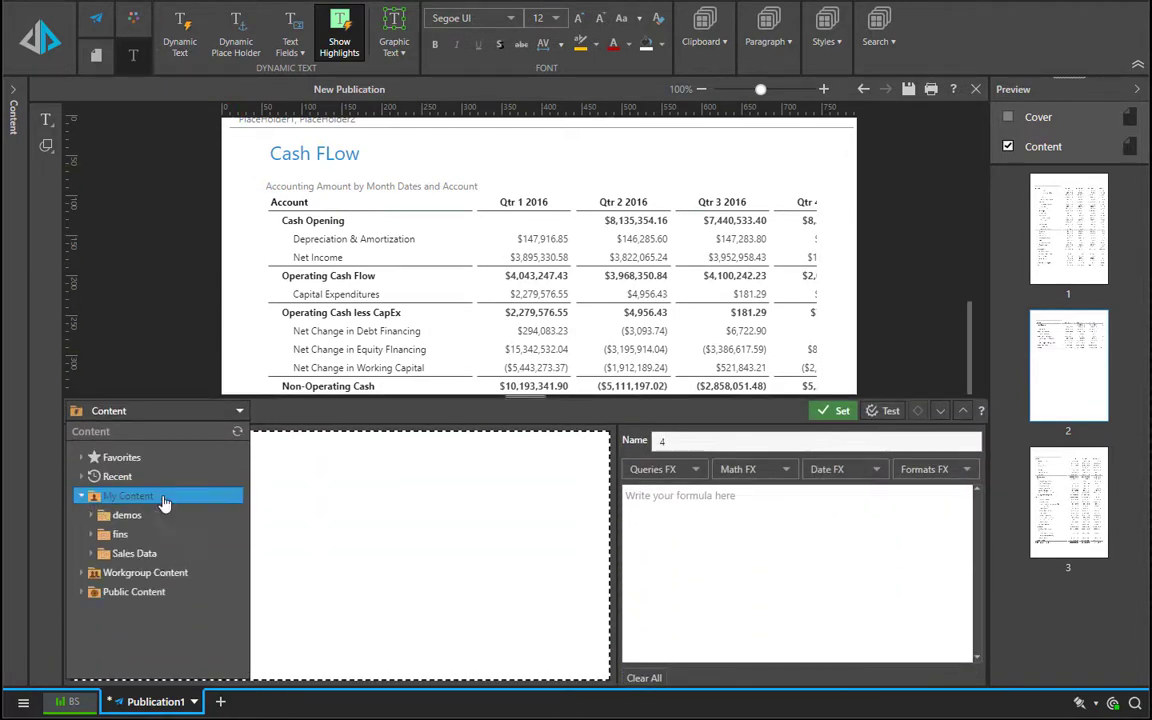
{"action": "double_click", "coordinate": [155, 541]}
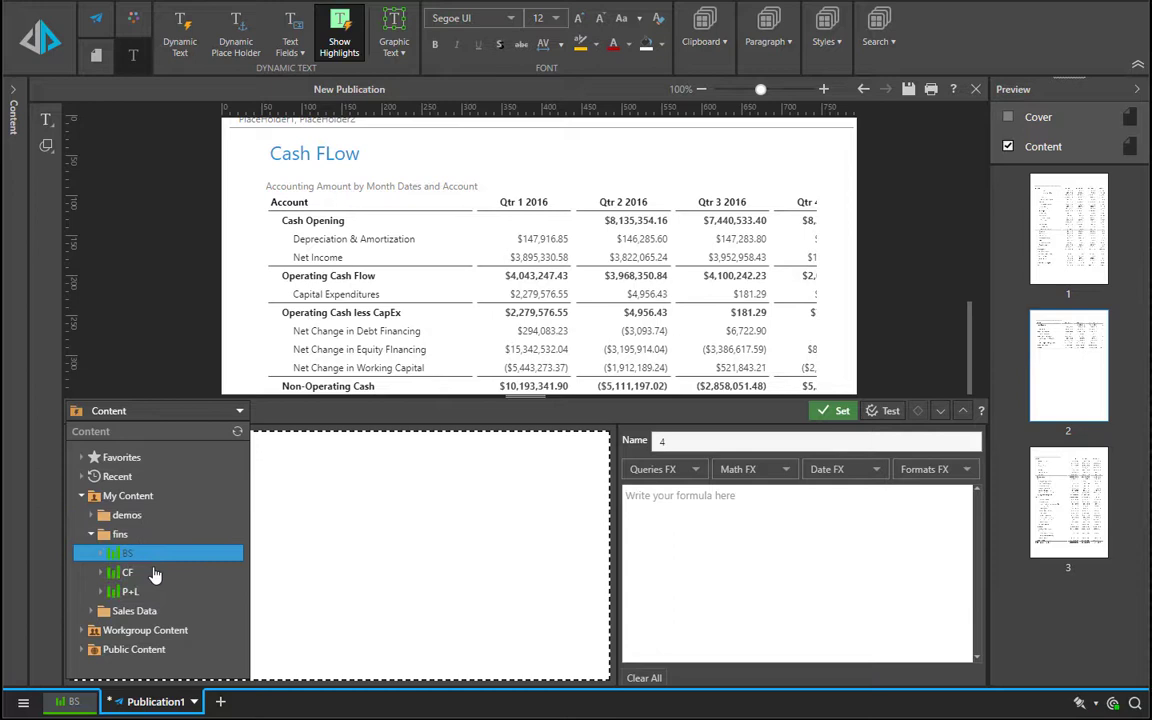
{"action": "double_click", "coordinate": [154, 571]}
{"action": "double_click", "coordinate": [155, 592]}
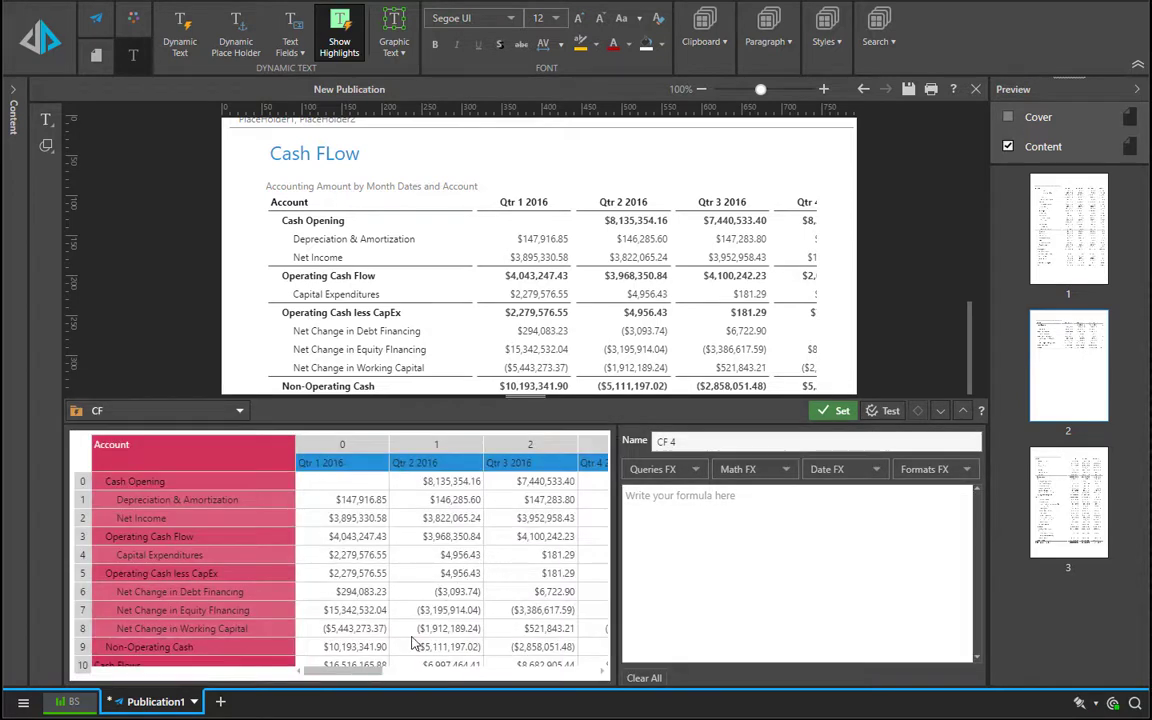
- Build a formula adding the Qtr 1–4 2016 Net Income cells from CF
{"action": "left_click", "coordinate": [372, 521]}
{"action": "type", "text": "+"}
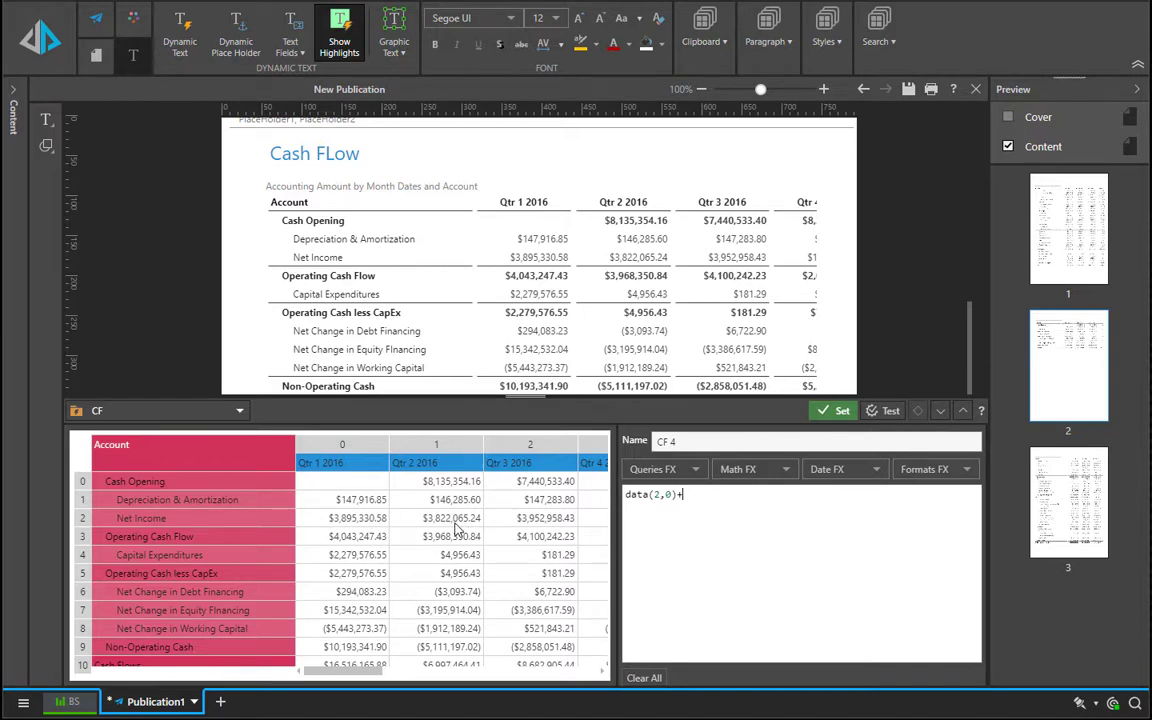
{"action": "left_click", "coordinate": [478, 525]}
{"action": "type", "text": "+"}
{"action": "left_click", "coordinate": [530, 518]}
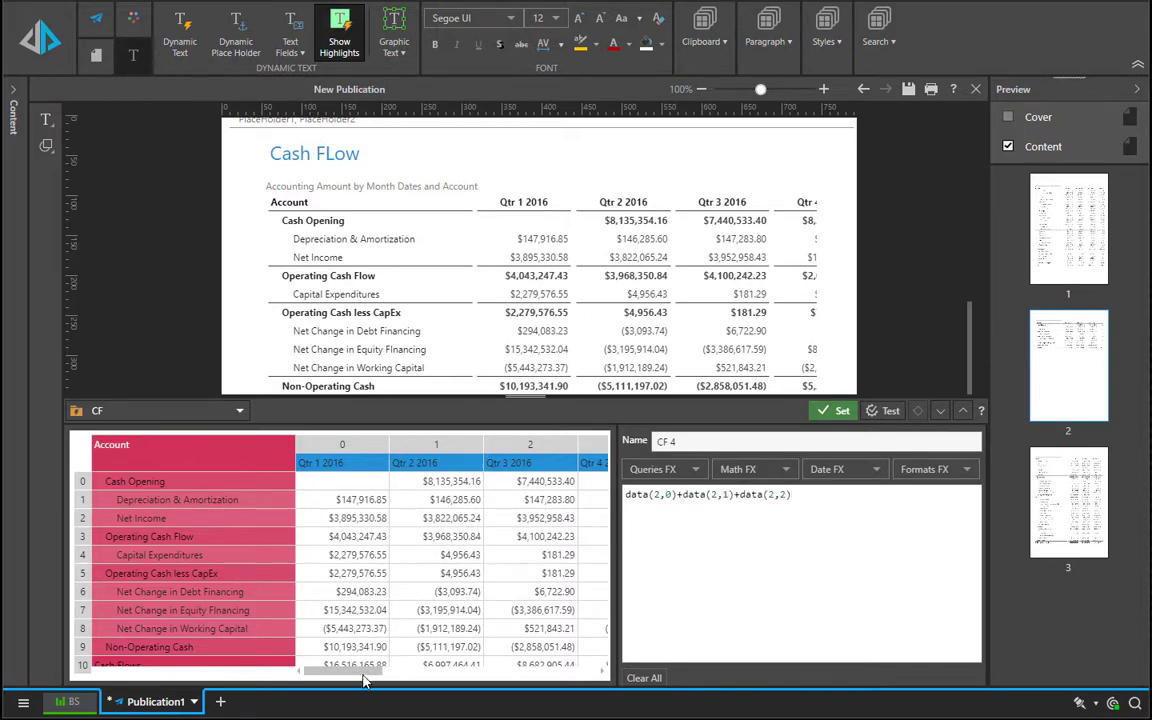
{"action": "left_click_drag", "start_coordinate": [365, 671], "coordinate": [426, 672]}
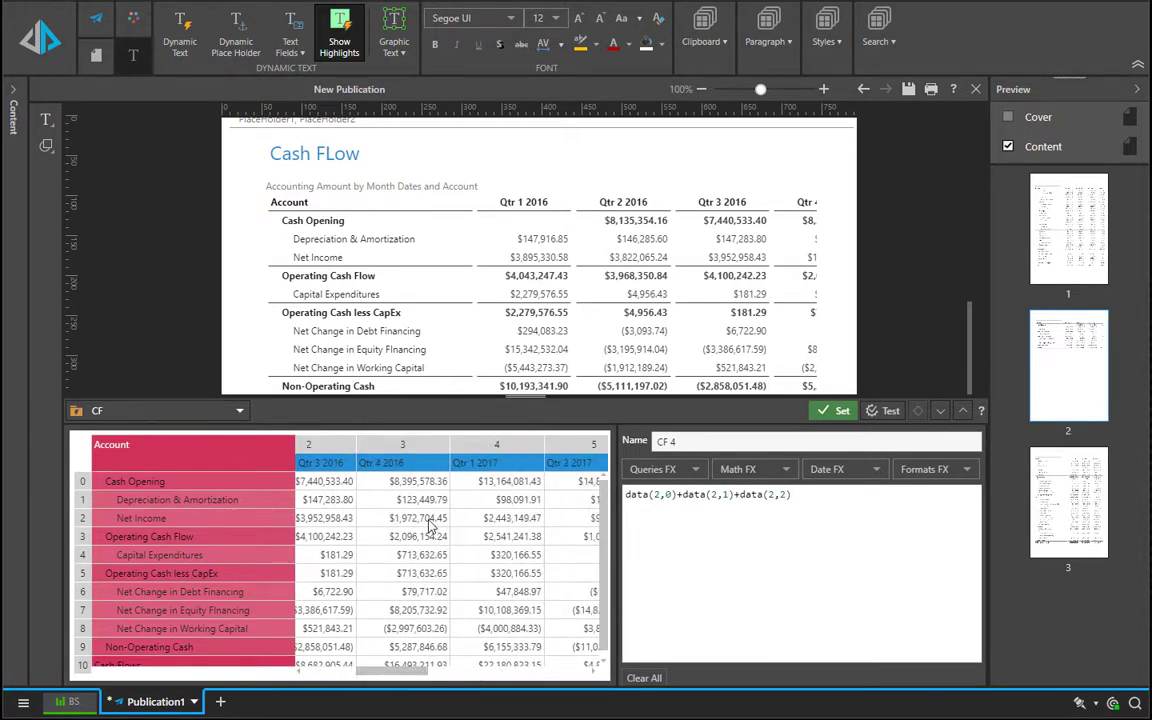
{"action": "type", "text": "+"}
{"action": "left_click", "coordinate": [400, 518]}
- Format the sum as Currency ($#) and insert the $13,643,059 value into the sentence
{"action": "key", "text": "ctrl+a"}
{"action": "left_click", "coordinate": [955, 469]}
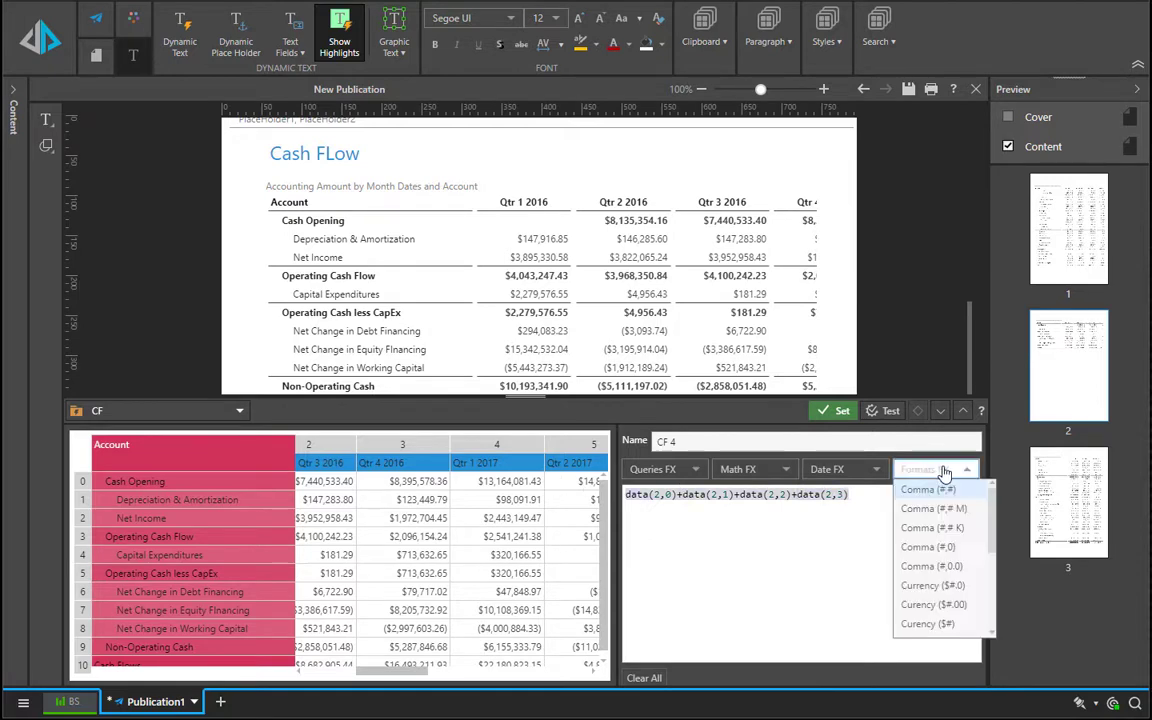
{"action": "left_click", "coordinate": [944, 622]}
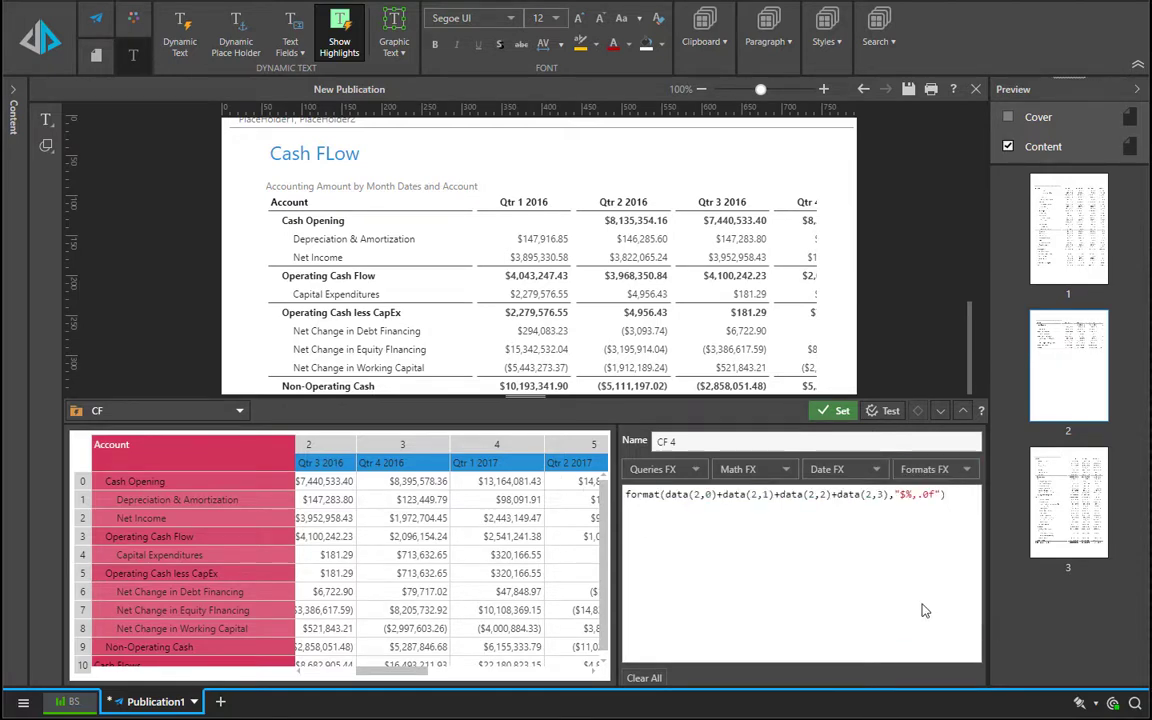
{"action": "left_click", "coordinate": [838, 411]}
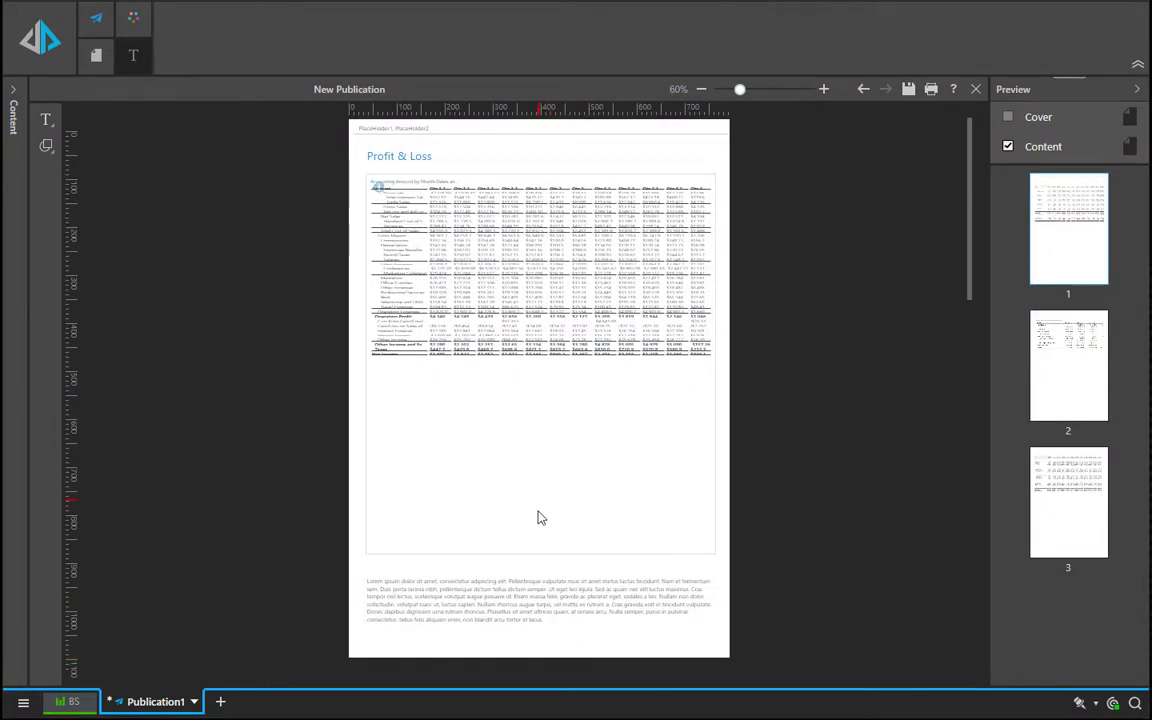
- Save the publication as 'accounting statements' in the fins folder and open Print & Export
{"action": "scroll", "coordinate": [540, 586], "scroll_direction": "down", "scroll_amount": 6}
{"action": "scroll", "coordinate": [532, 411], "scroll_direction": "down", "scroll_amount": 8}
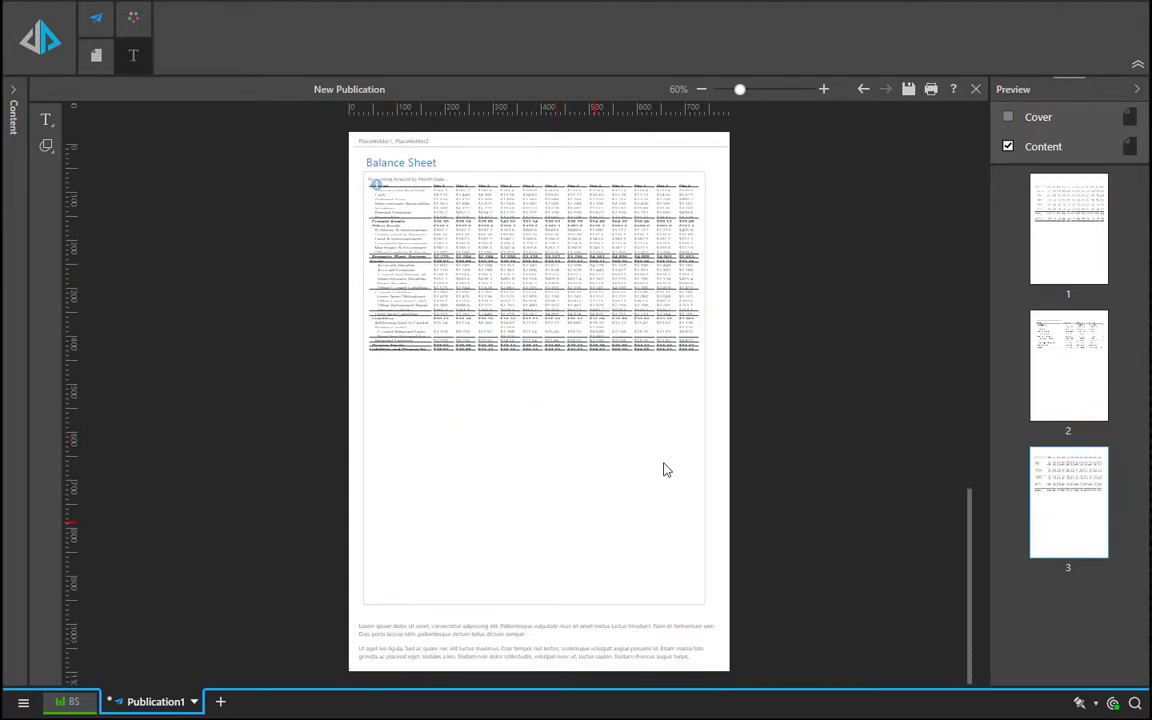
{"action": "scroll", "coordinate": [723, 422], "scroll_direction": "up", "scroll_amount": 15}
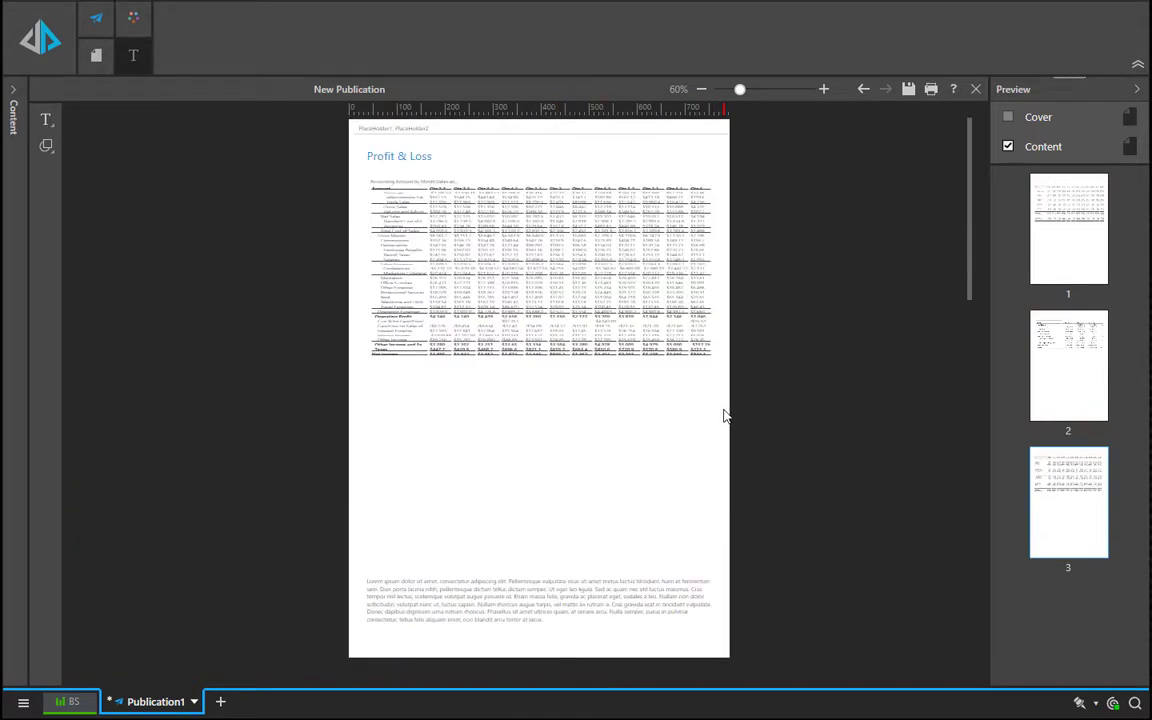
{"action": "left_click", "coordinate": [908, 89]}
{"action": "type", "text": "accounting statements"}
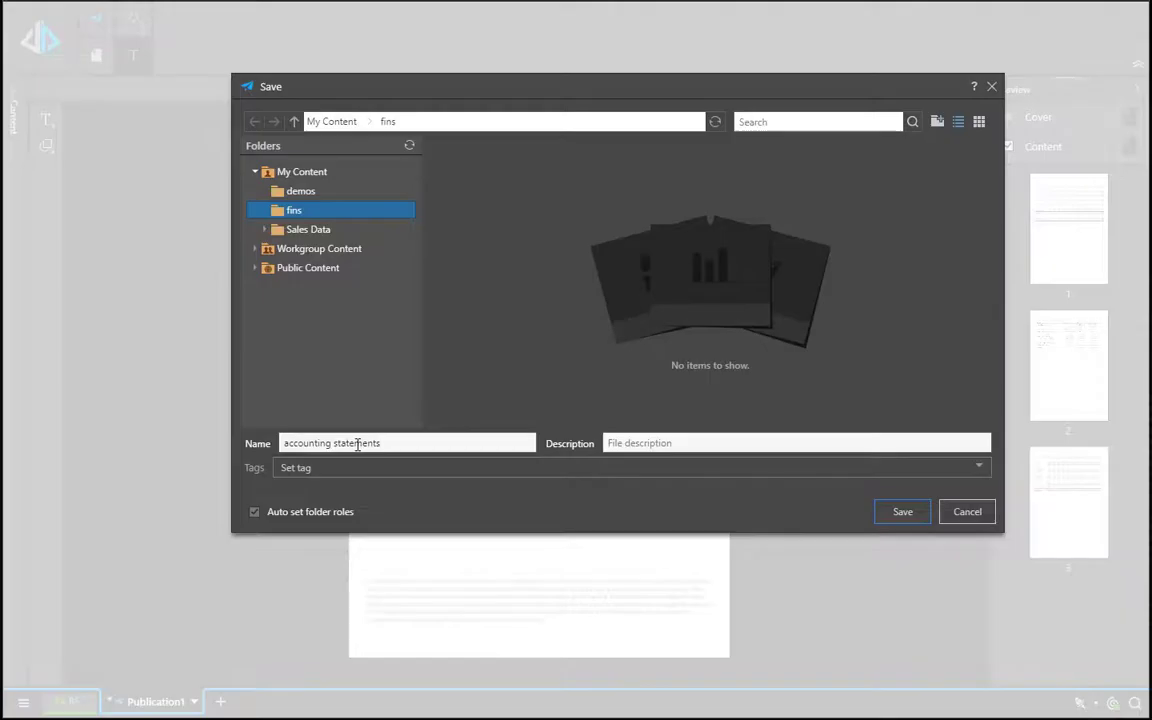
{"action": "left_click", "coordinate": [896, 512]}
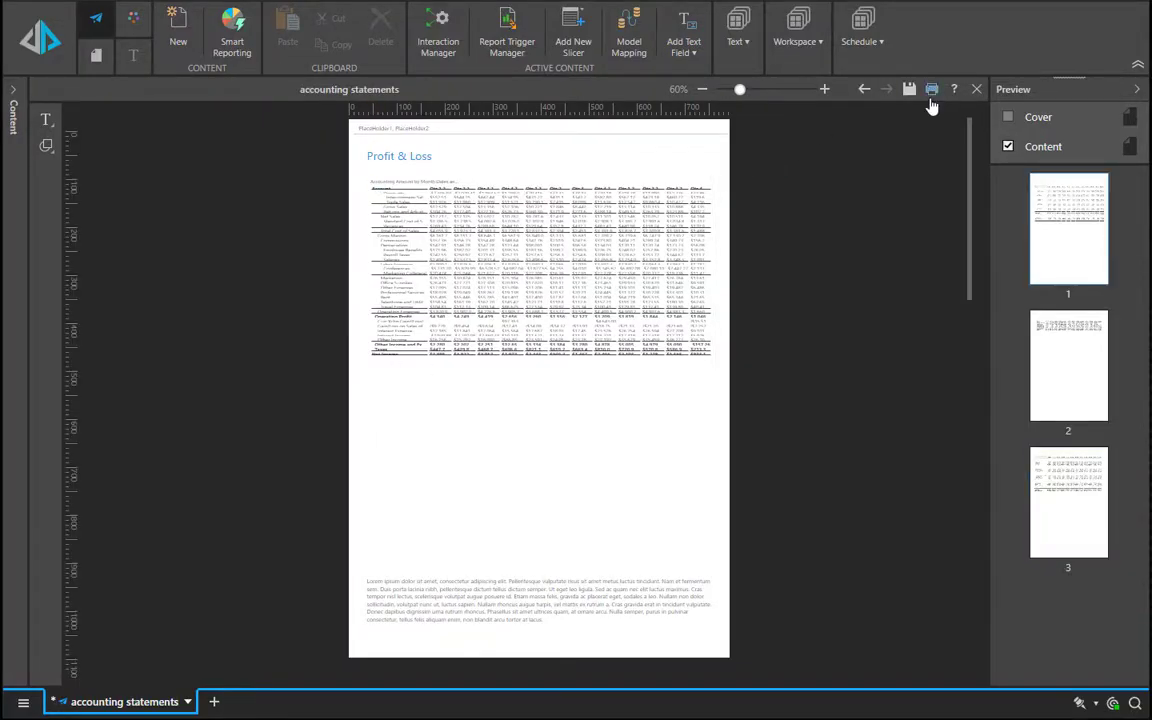
{"action": "left_click", "coordinate": [932, 90]}
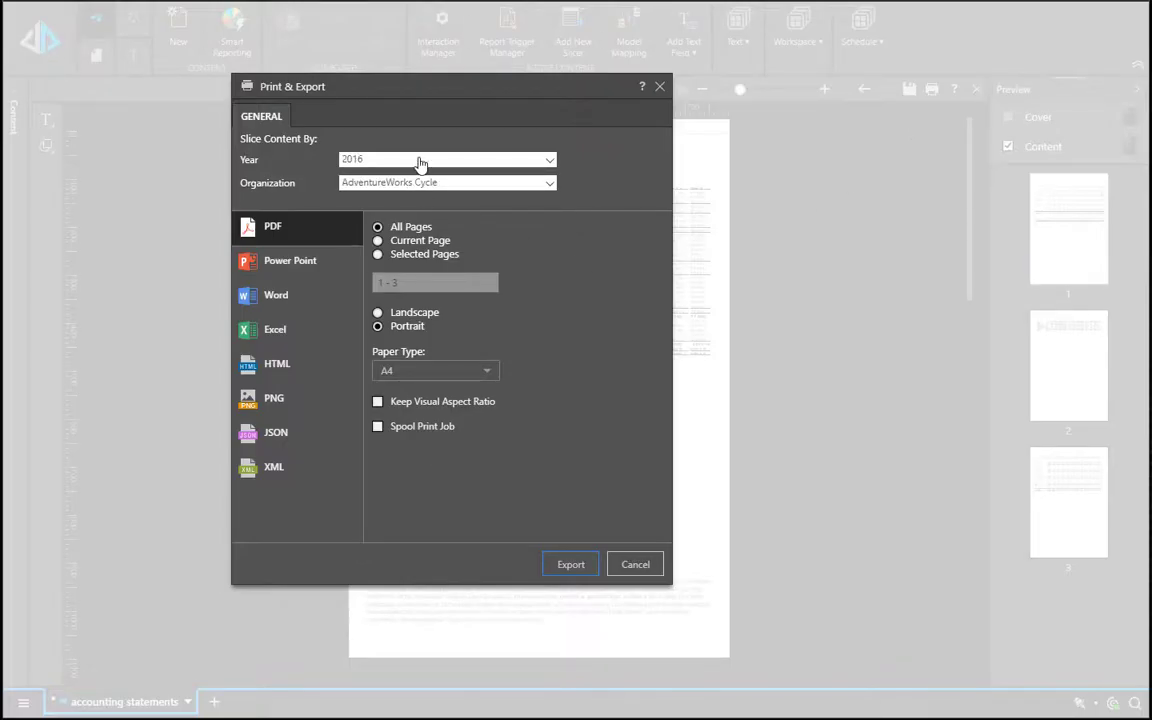
- Export the publication as PDF sliced to Year 2018 and the Northeast Division
{"action": "left_click", "coordinate": [419, 162]}
{"action": "left_click", "coordinate": [404, 245]}
{"action": "left_click", "coordinate": [418, 186]}
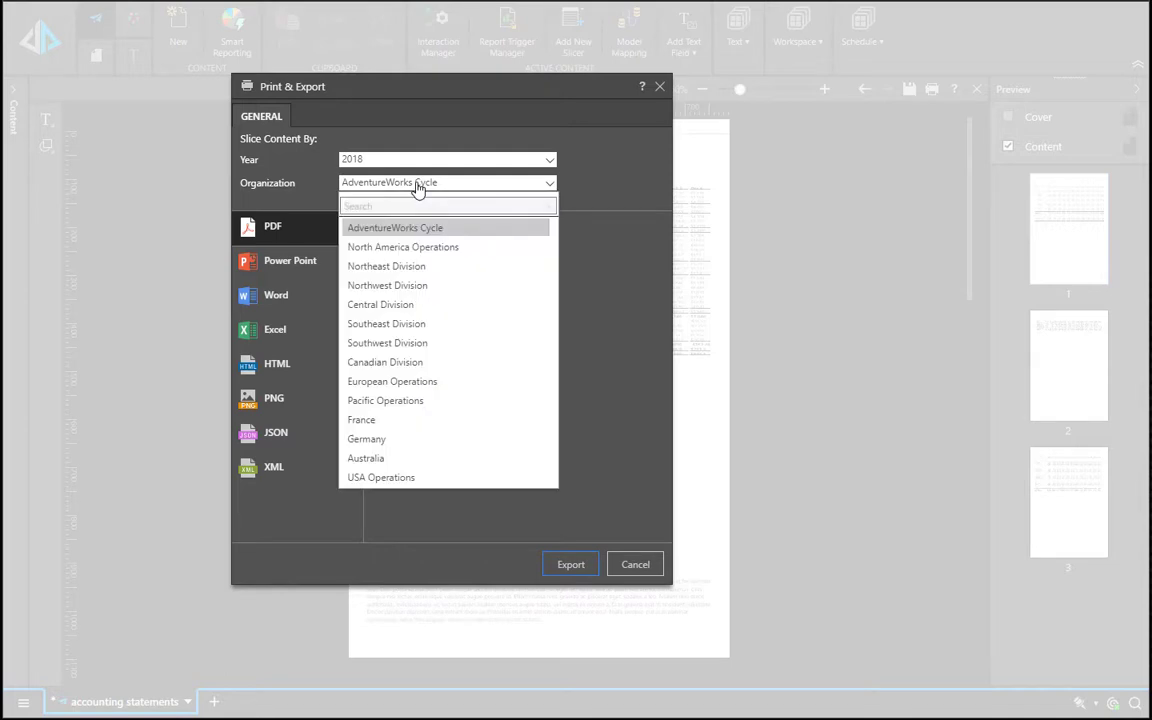
{"action": "left_click", "coordinate": [402, 266]}
{"action": "left_click", "coordinate": [584, 567]}
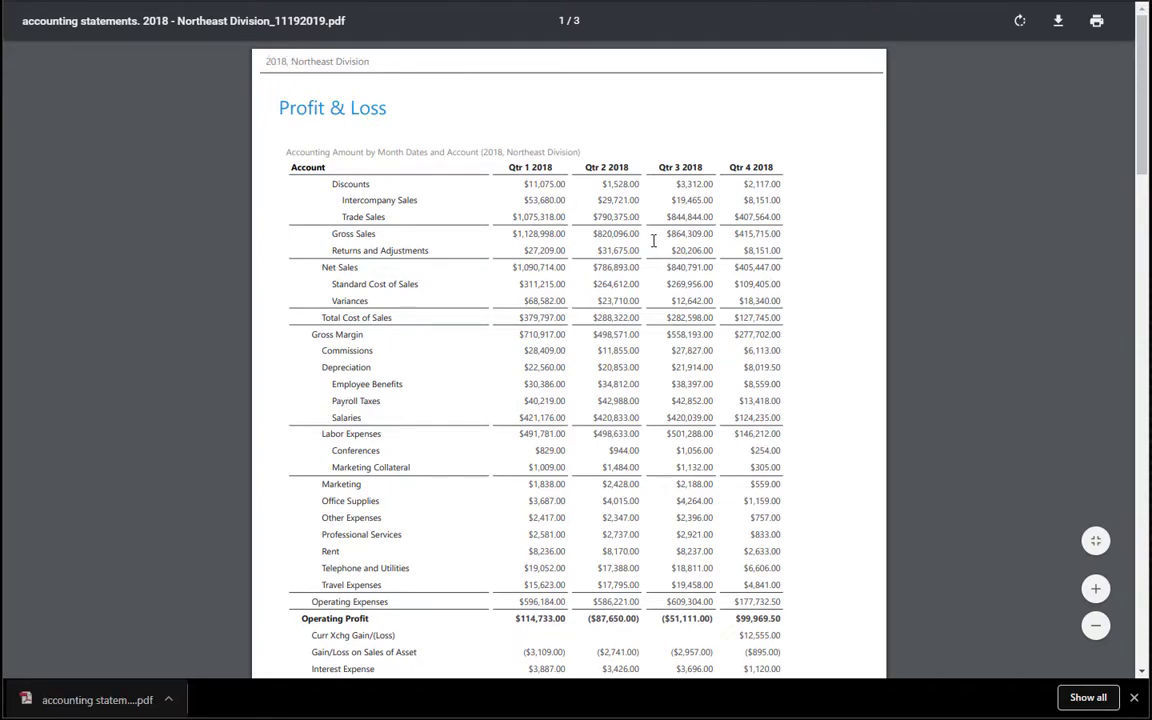
- Scroll through the exported PDF's Profit & Loss, Cash Flow and Balance Sheet pages
{"action": "scroll", "coordinate": [654, 240], "scroll_direction": "down", "scroll_amount": 3}
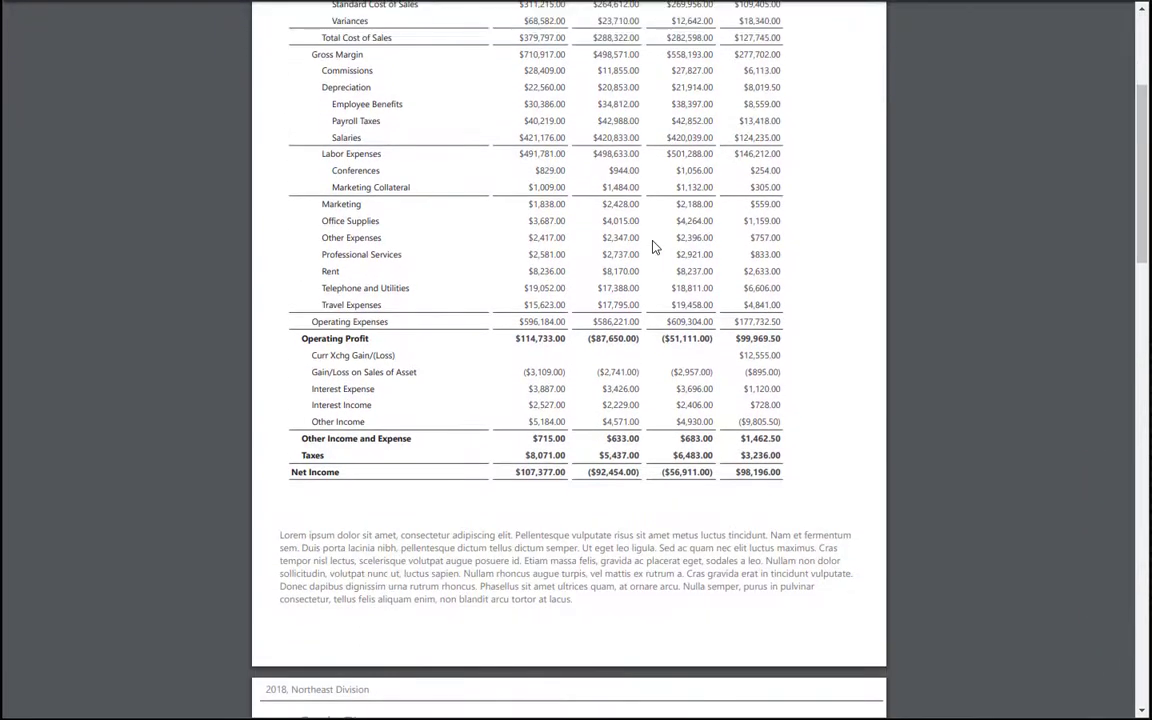
{"action": "scroll", "coordinate": [654, 247], "scroll_direction": "down", "scroll_amount": 7}
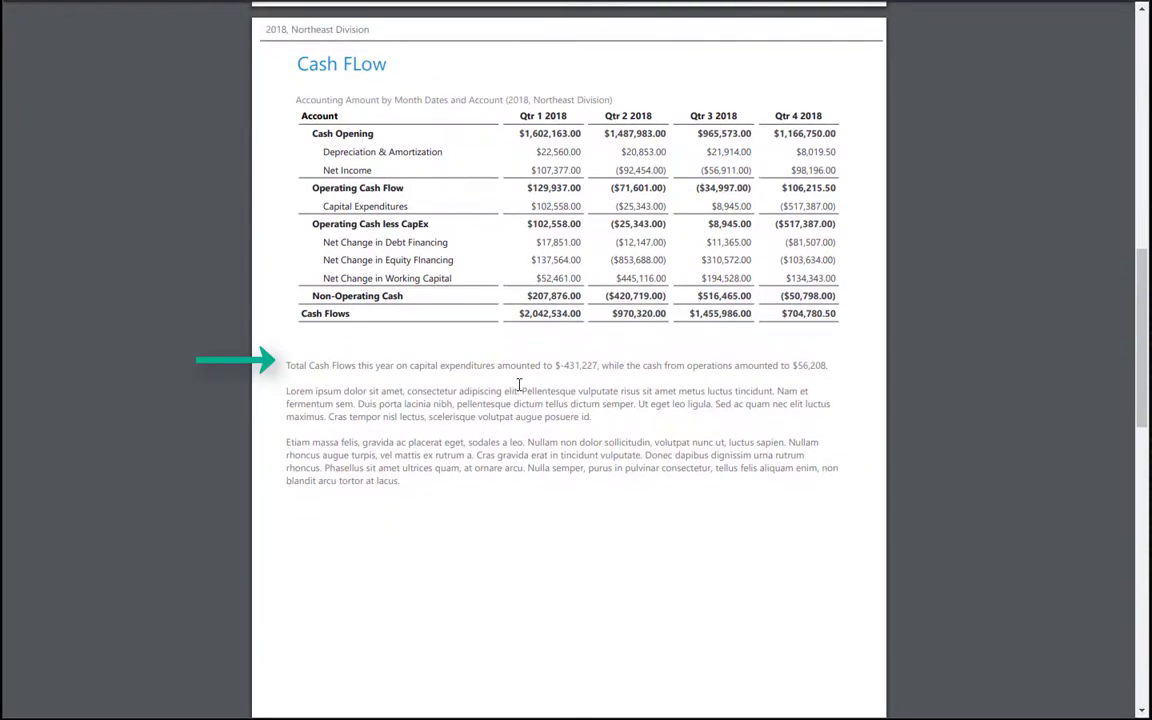
{"action": "scroll", "coordinate": [688, 475], "scroll_direction": "down", "scroll_amount": 10}
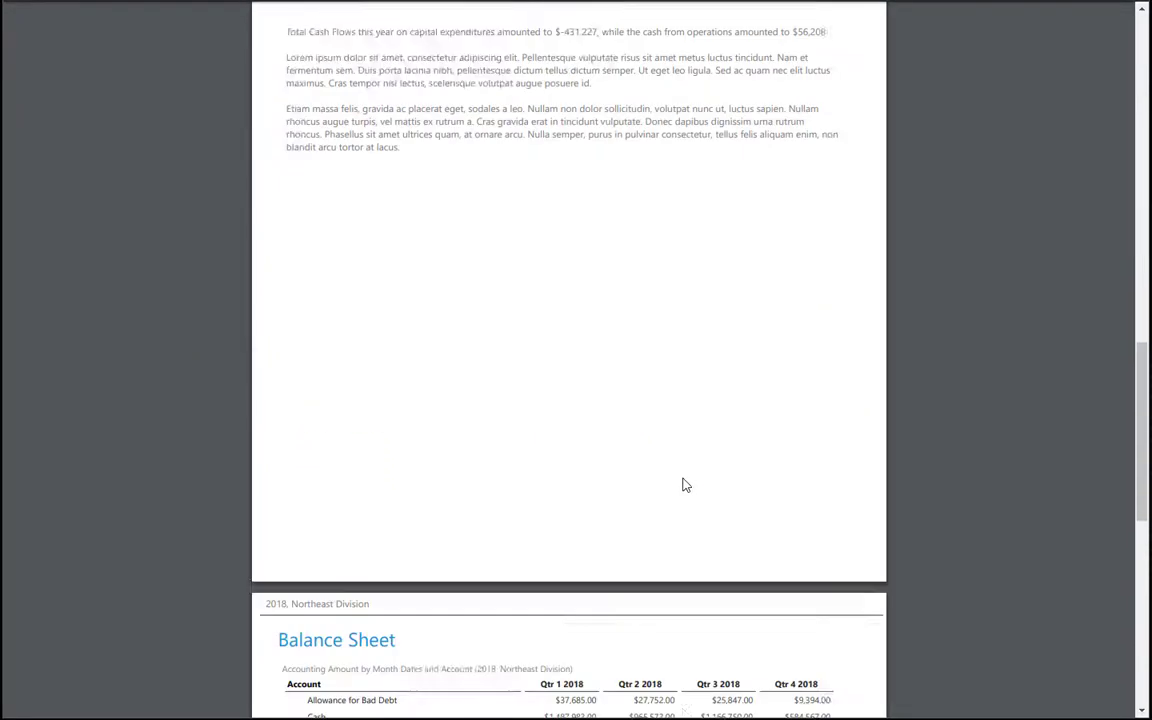
{"action": "scroll", "coordinate": [686, 484], "scroll_direction": "down", "scroll_amount": 5}
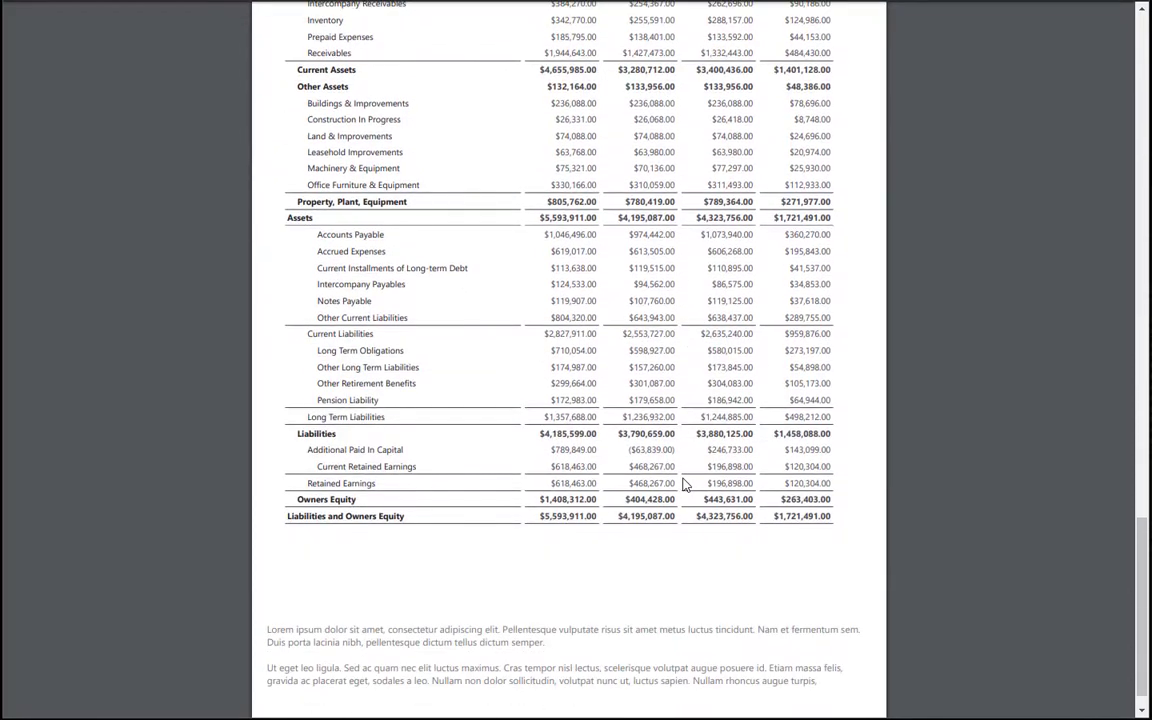
{"action": "scroll", "coordinate": [686, 484], "scroll_direction": "up", "scroll_amount": 7}
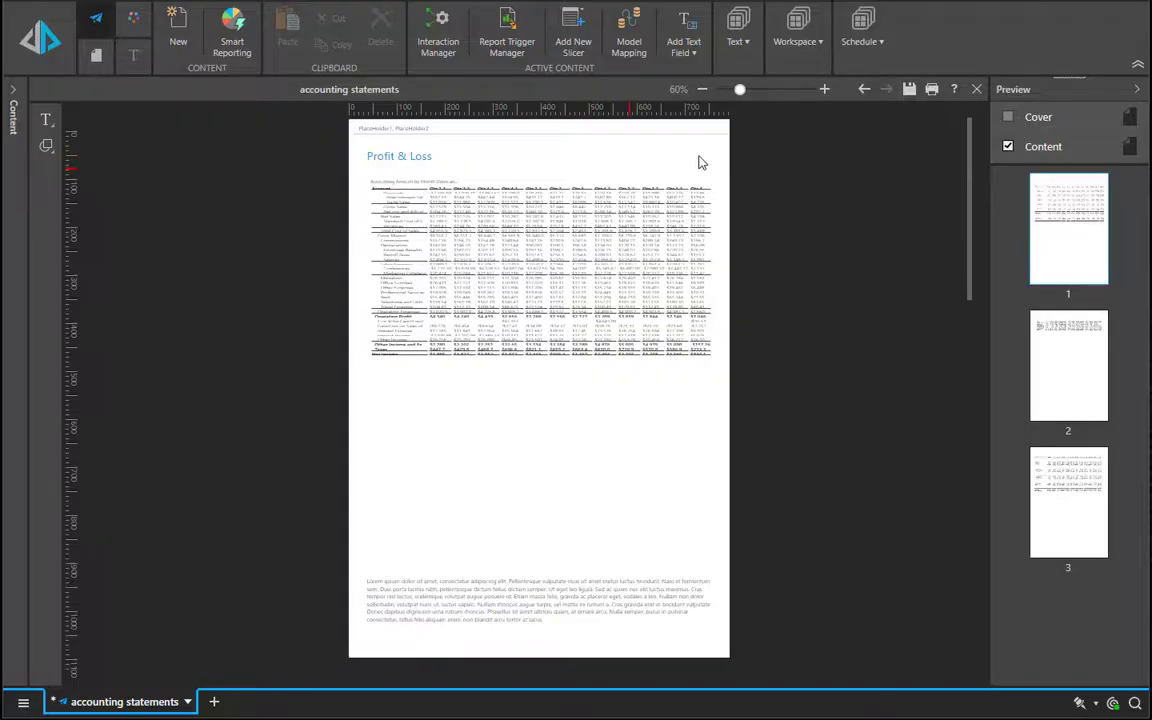
- Create a new schedule for accounting statements with PDF as the output format
{"action": "left_click", "coordinate": [850, 50]}
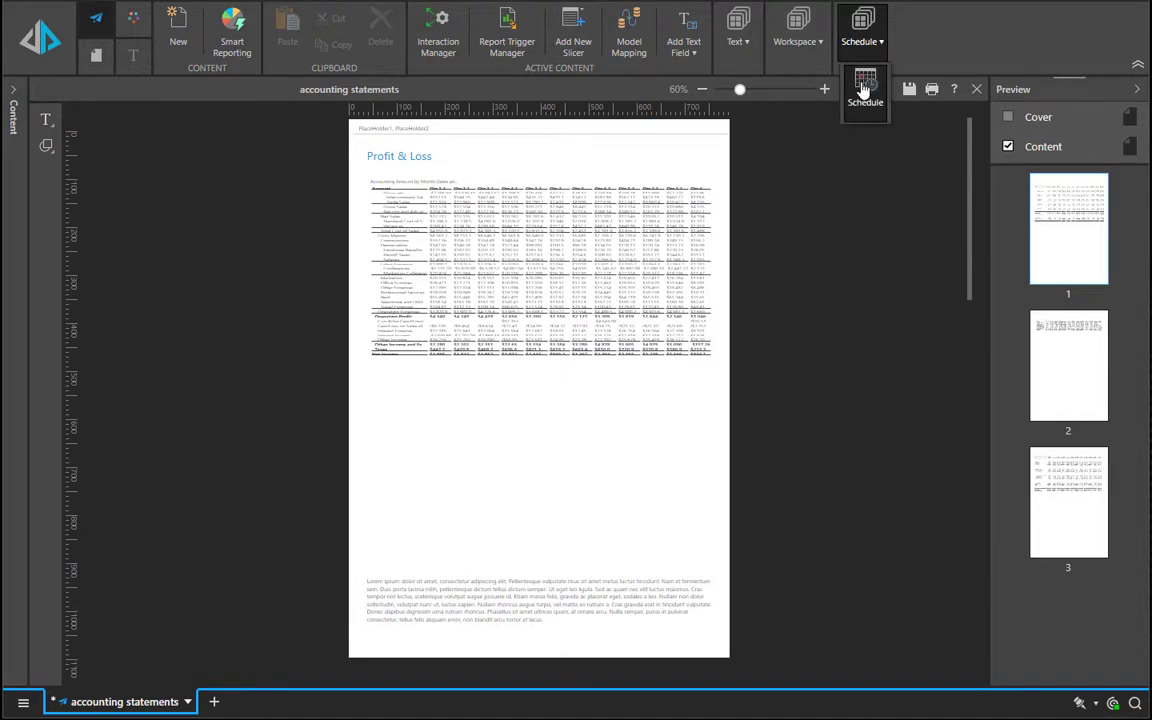
{"action": "left_click", "coordinate": [864, 91]}
{"action": "left_click", "coordinate": [1048, 163]}
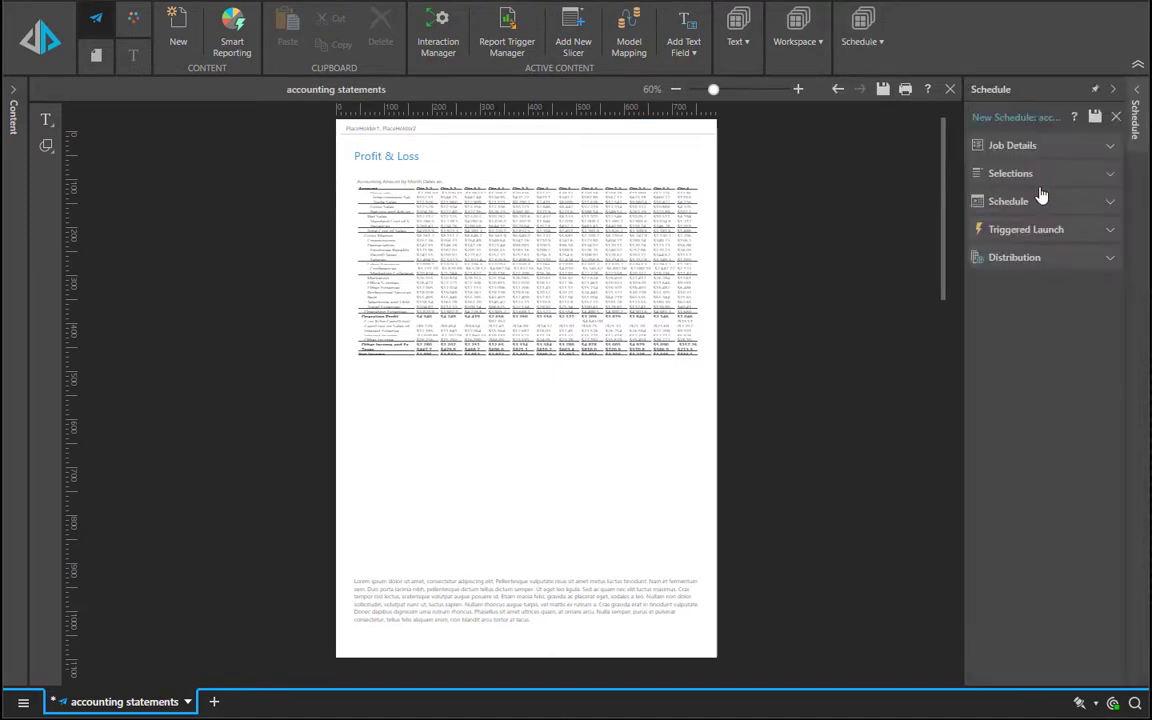
{"action": "left_click_drag", "start_coordinate": [963, 231], "coordinate": [833, 210]}
{"action": "left_click", "coordinate": [889, 150]}
{"action": "left_click", "coordinate": [901, 284]}
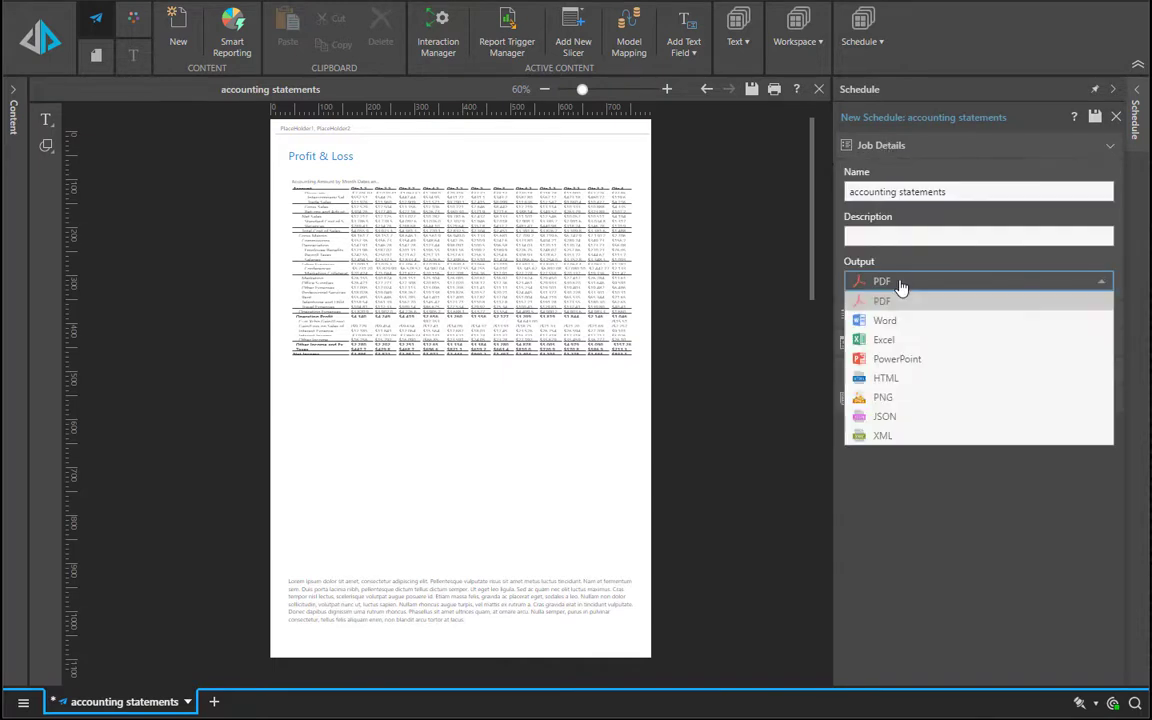
{"action": "left_click", "coordinate": [904, 301]}
- Use Multiple selections with a row of Departments All Items and Year Last Item
{"action": "left_click", "coordinate": [905, 315]}
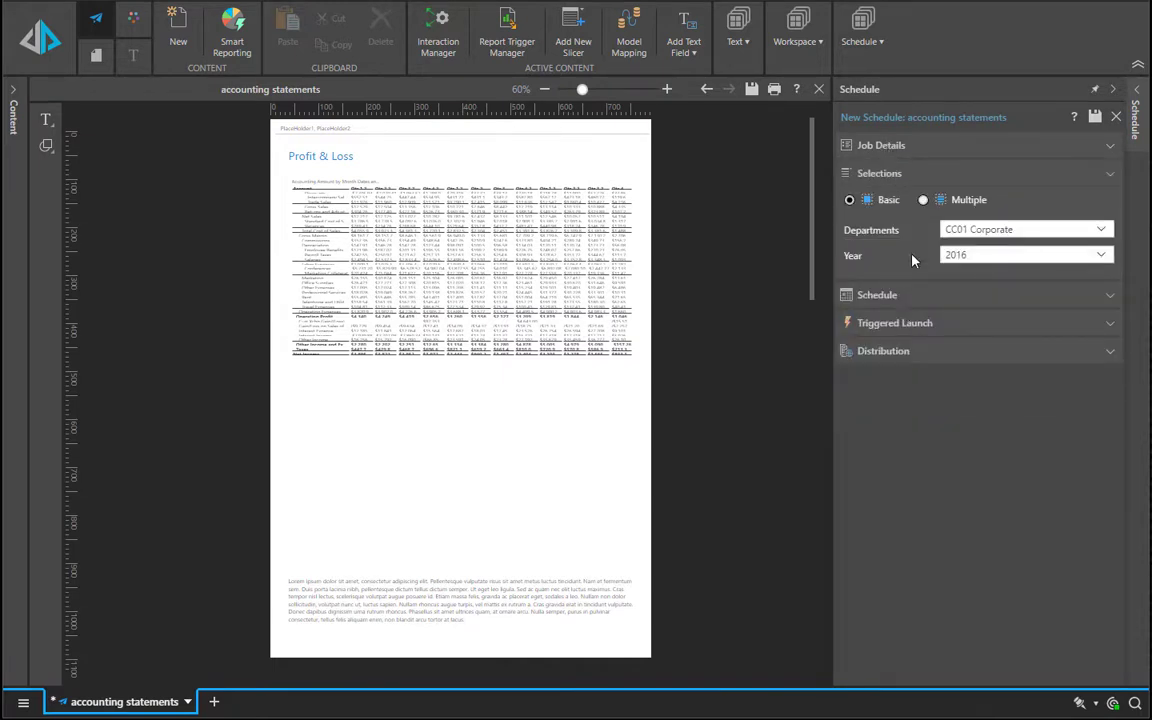
{"action": "left_click", "coordinate": [923, 201]}
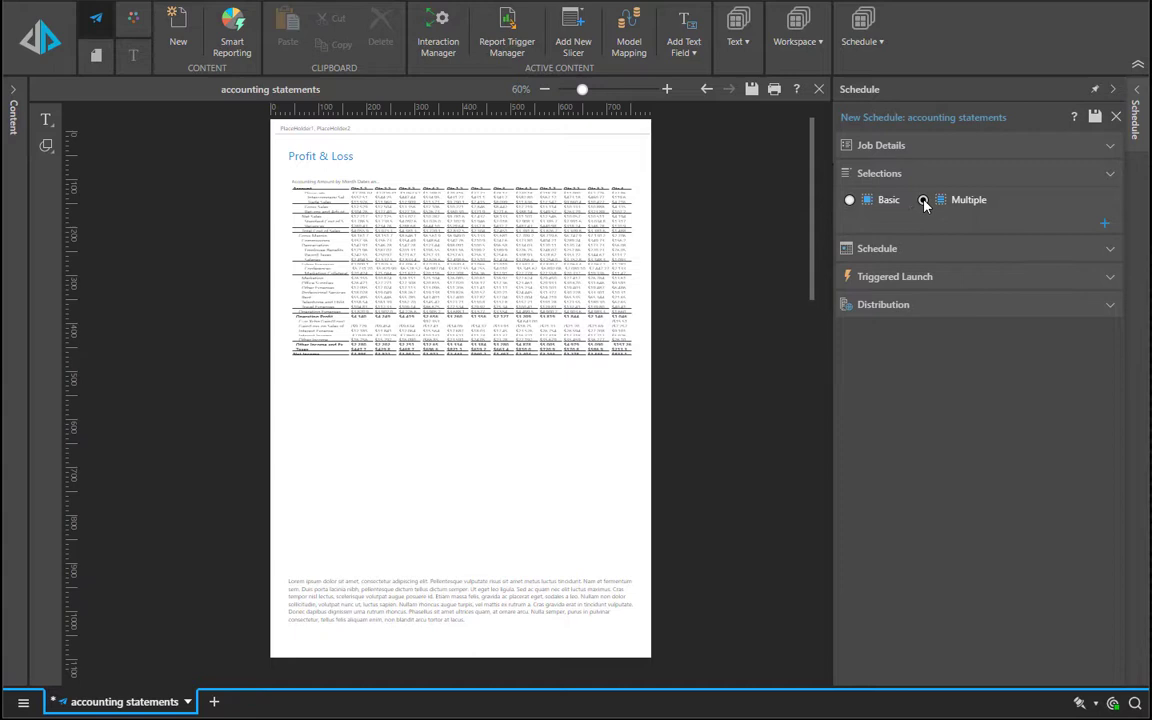
{"action": "left_click", "coordinate": [1104, 224]}
{"action": "left_click", "coordinate": [903, 265]}
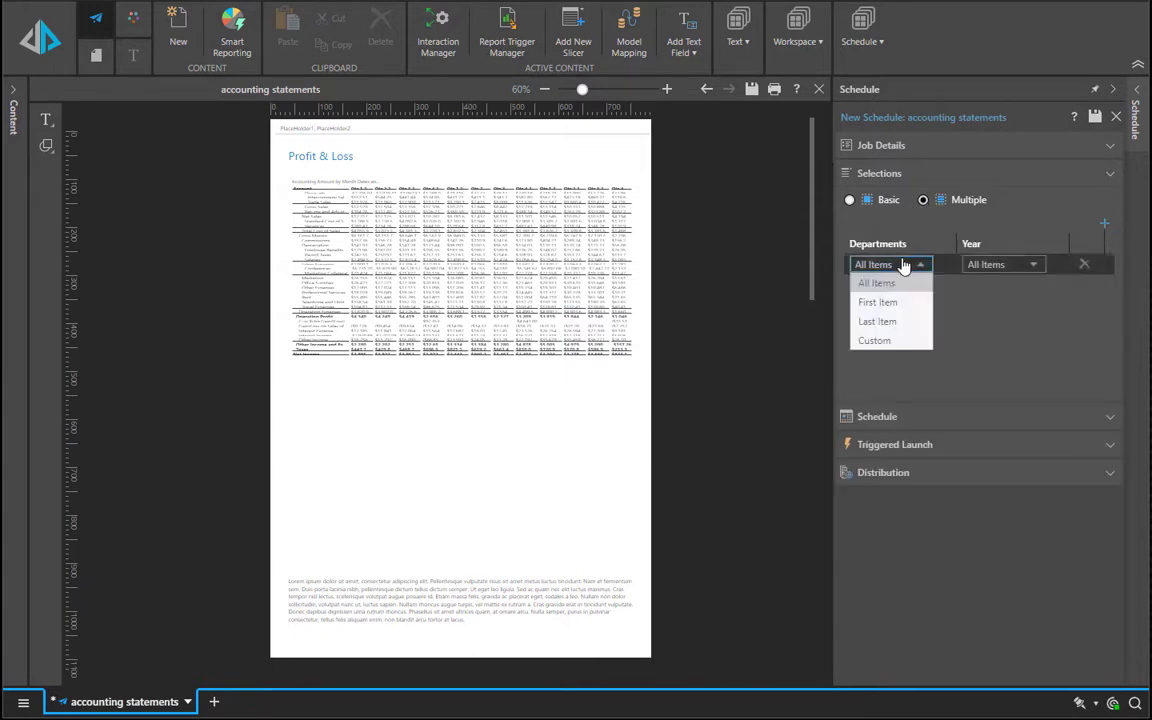
{"action": "left_click", "coordinate": [969, 381]}
{"action": "left_click", "coordinate": [982, 268]}
{"action": "left_click", "coordinate": [990, 321]}
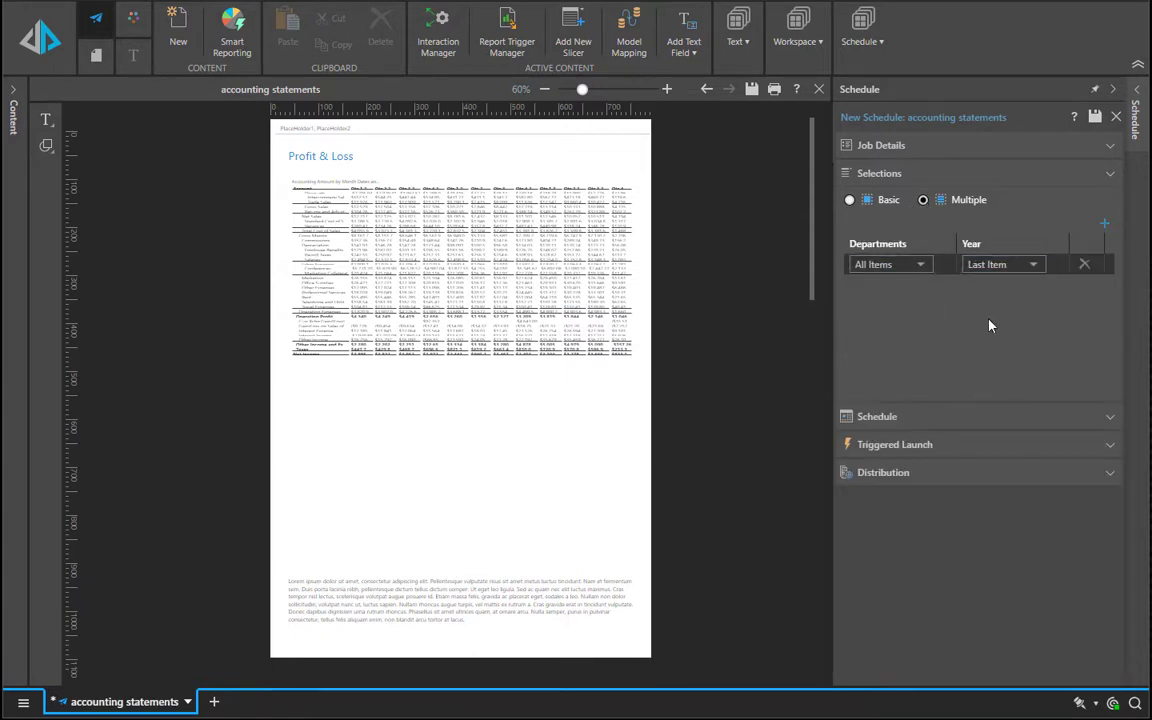
- Make the schedule recur monthly in every month, including Q3 and Q4, on Monday
{"action": "left_click", "coordinate": [958, 418]}
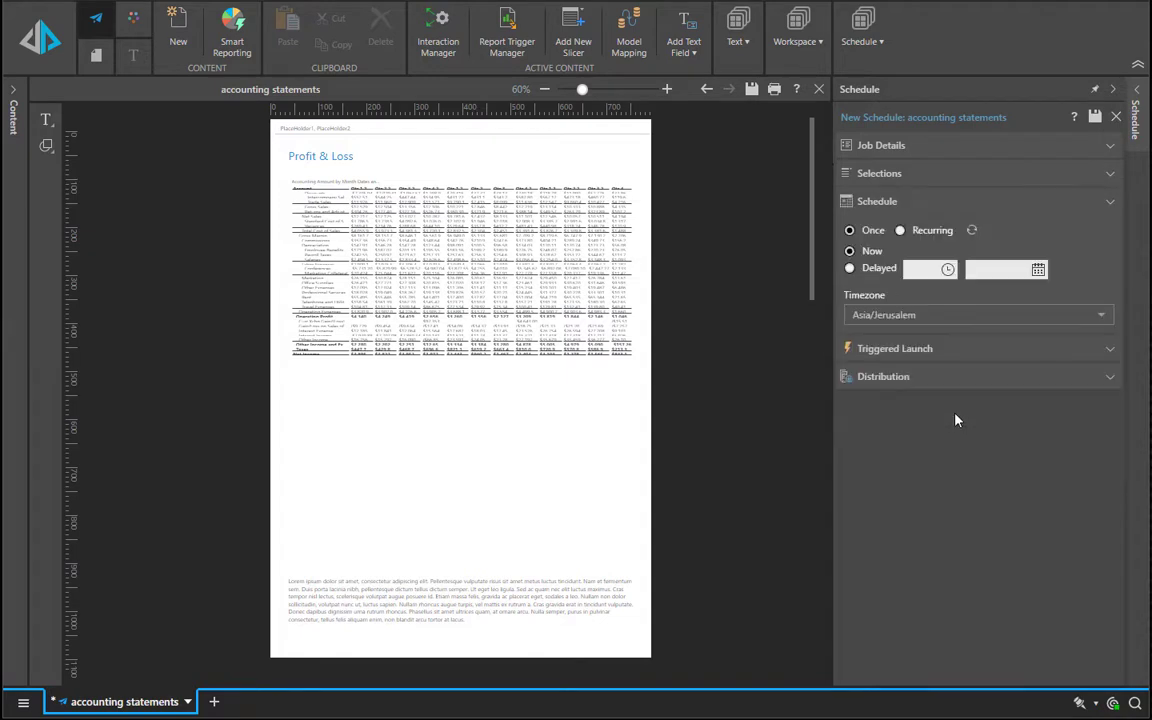
{"action": "left_click", "coordinate": [900, 230]}
{"action": "left_click", "coordinate": [899, 258]}
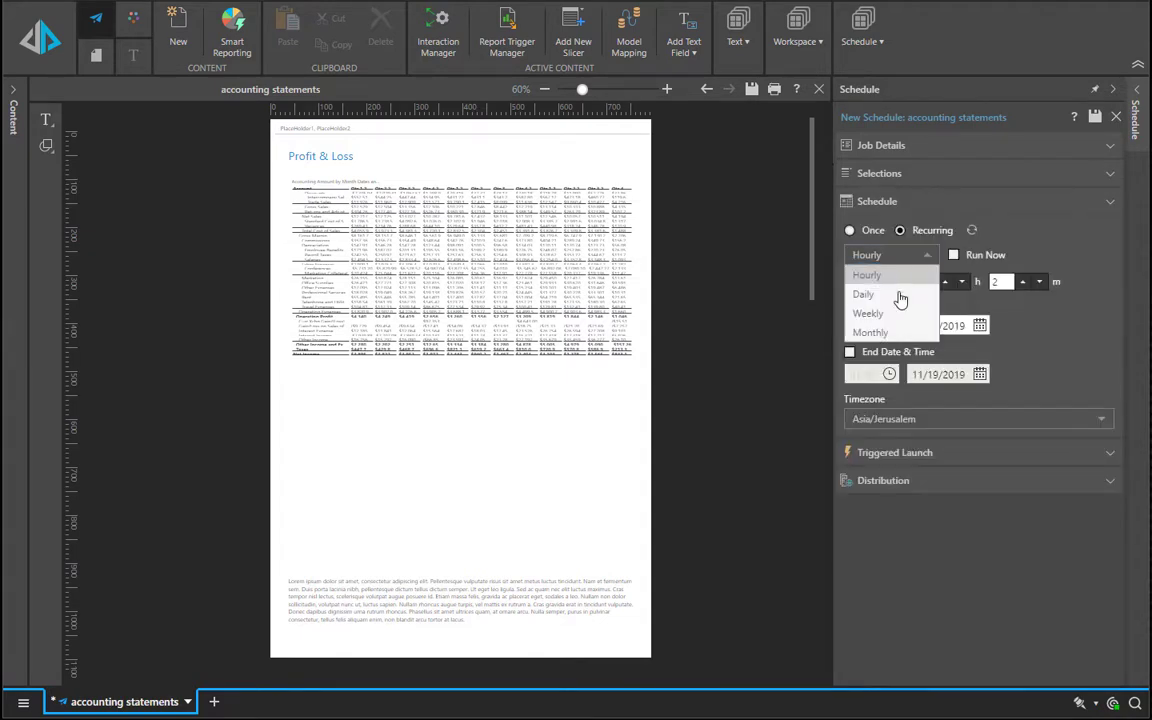
{"action": "left_click", "coordinate": [895, 327]}
{"action": "left_click", "coordinate": [850, 332]}
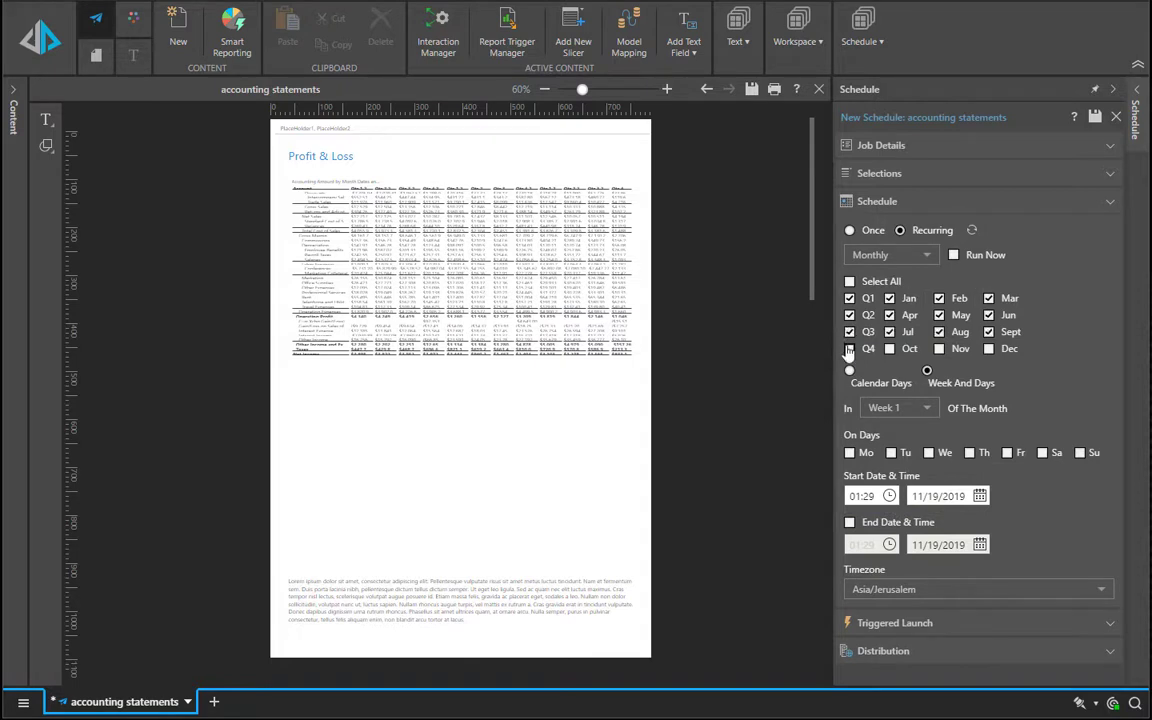
{"action": "left_click", "coordinate": [850, 349]}
{"action": "left_click", "coordinate": [849, 453]}
- Select all roles for Bulletin Board distribution and save the schedule
{"action": "left_click", "coordinate": [912, 651]}
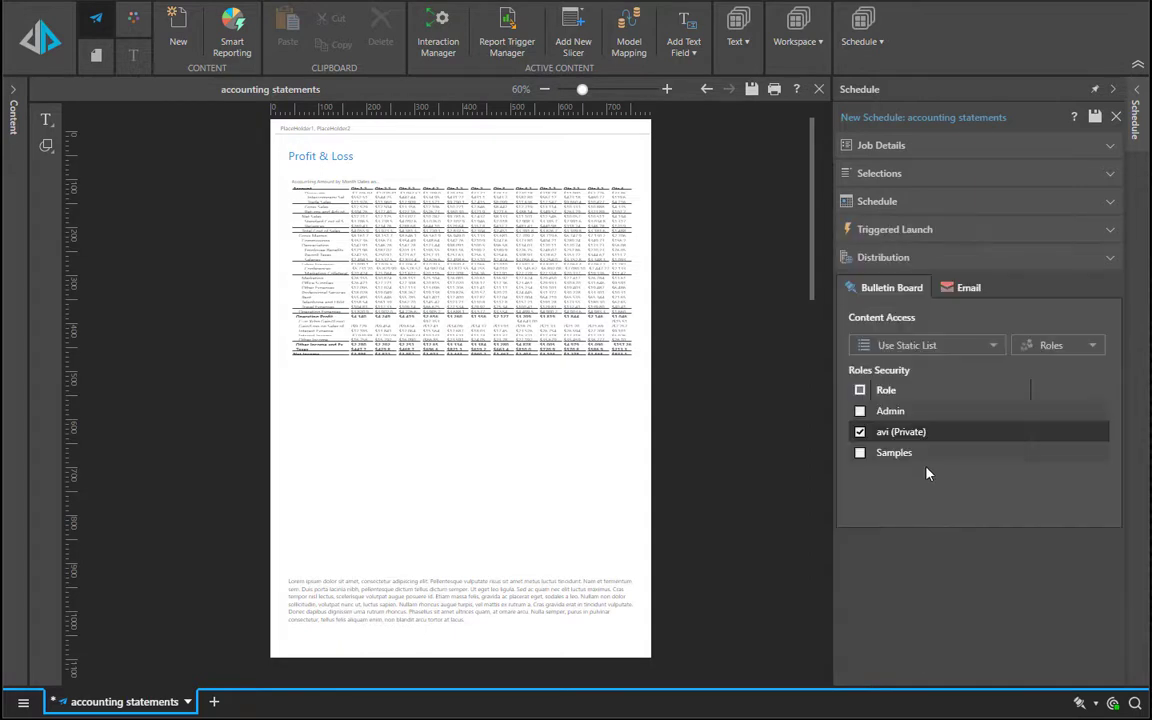
{"action": "left_click", "coordinate": [860, 390]}
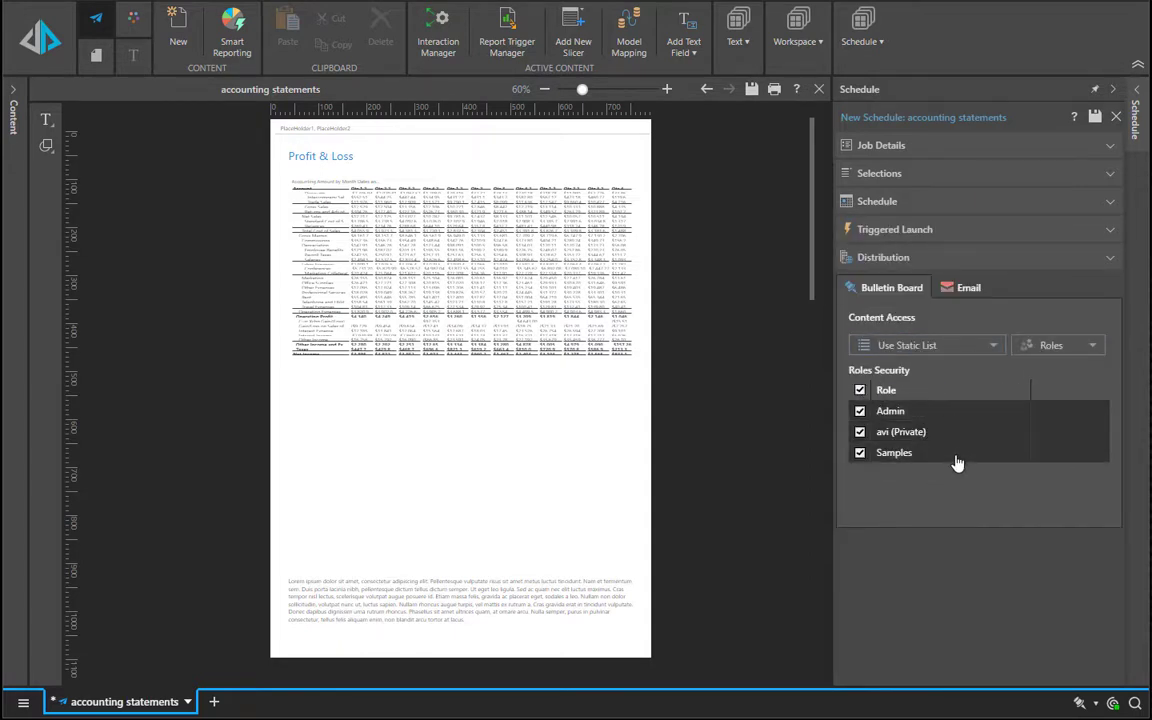
{"action": "left_click", "coordinate": [1095, 119]}
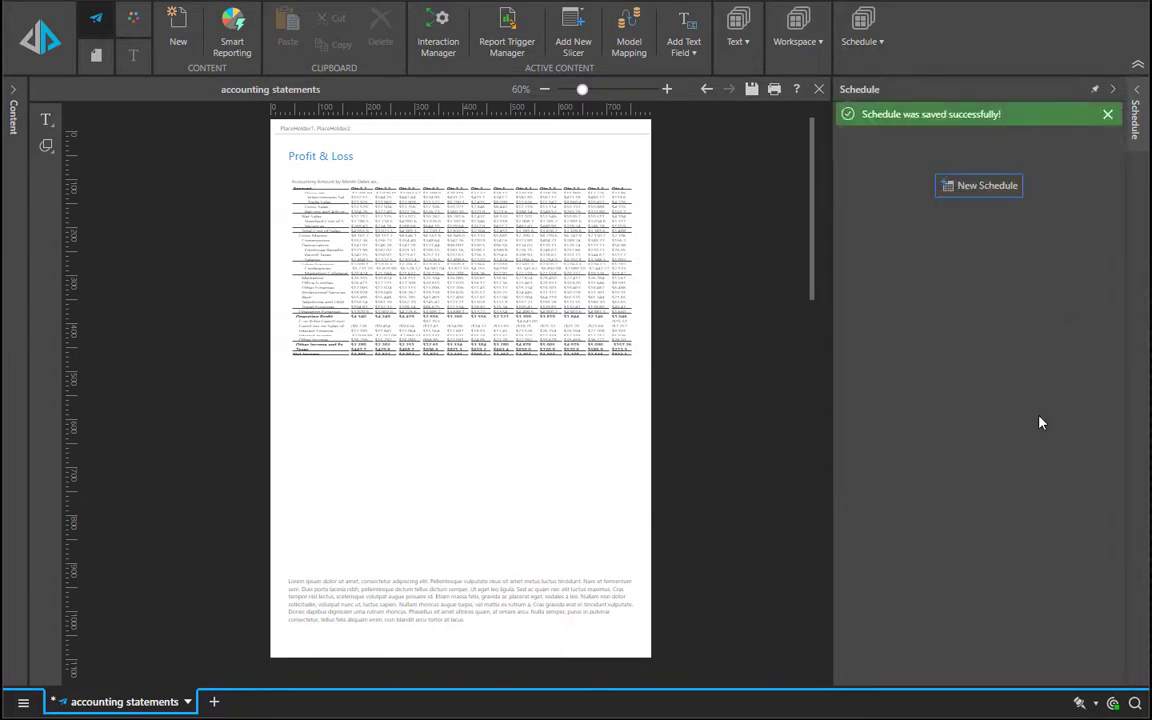